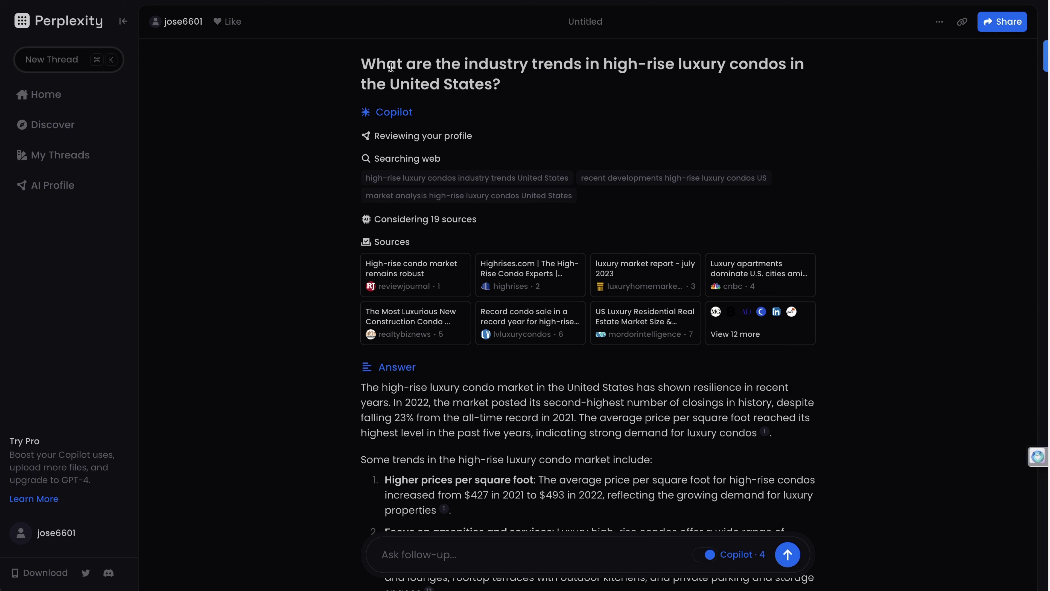
Highlight the luxury condo question title and the first search query in Perplexity's answer
{"action": "left_click_drag", "start_coordinate": [387, 64], "coordinate": [520, 81]}
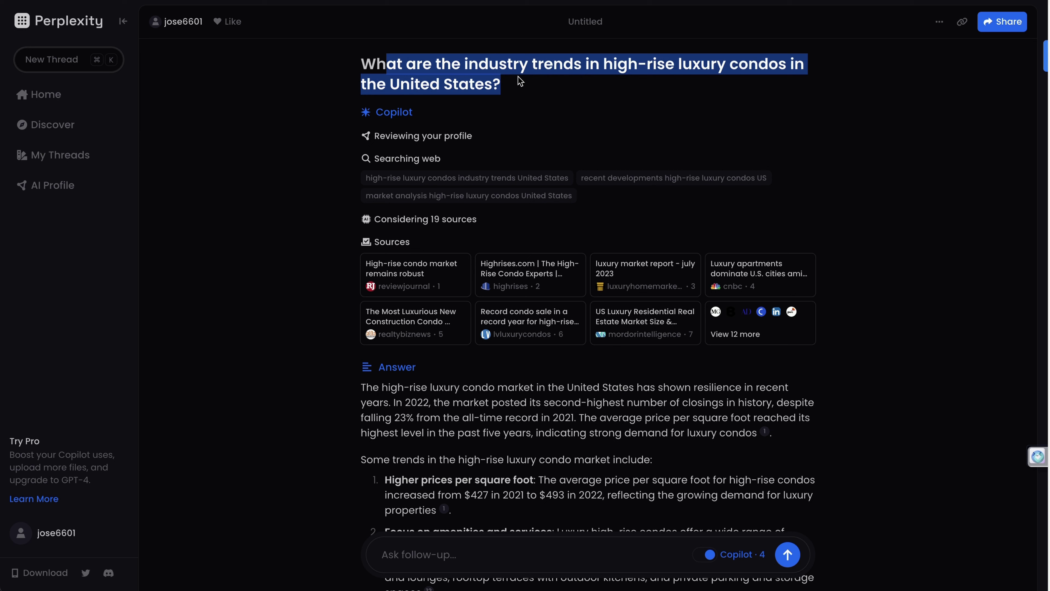
{"action": "left_click", "coordinate": [511, 85]}
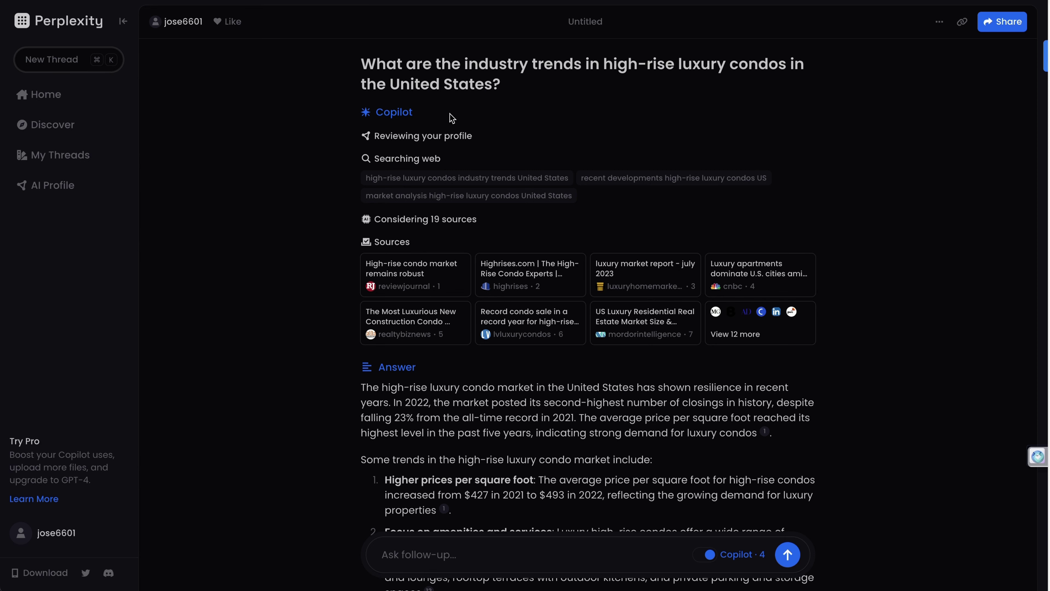
{"action": "scroll", "coordinate": [431, 88], "scroll_direction": "down", "scroll_amount": 1}
{"action": "scroll", "coordinate": [460, 164], "scroll_direction": "down", "scroll_amount": 1}
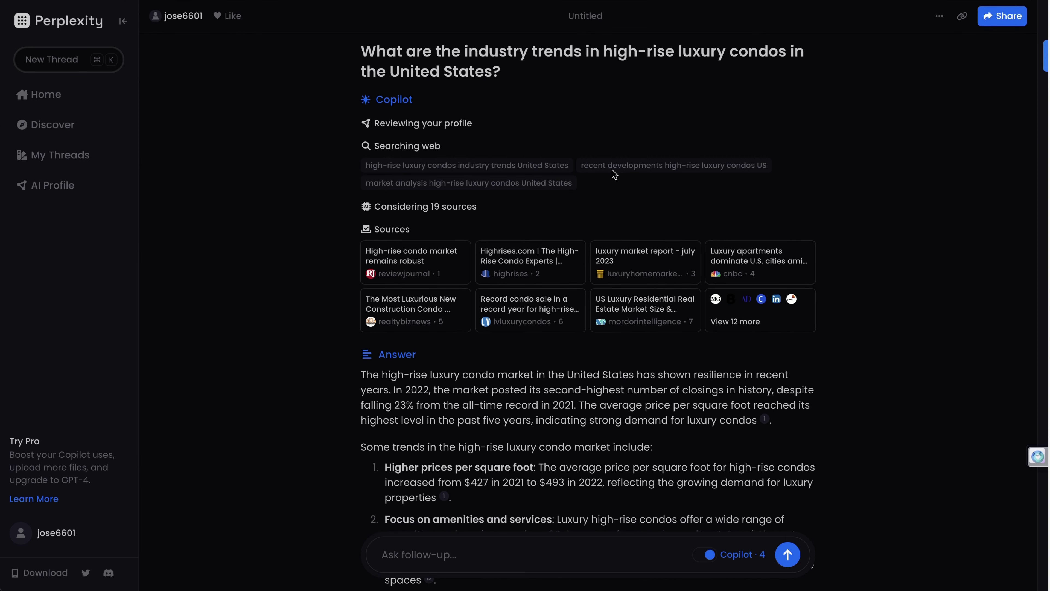
{"action": "scroll", "coordinate": [516, 168], "scroll_direction": "down", "scroll_amount": 2}
{"action": "left_click_drag", "start_coordinate": [374, 136], "coordinate": [555, 140]}
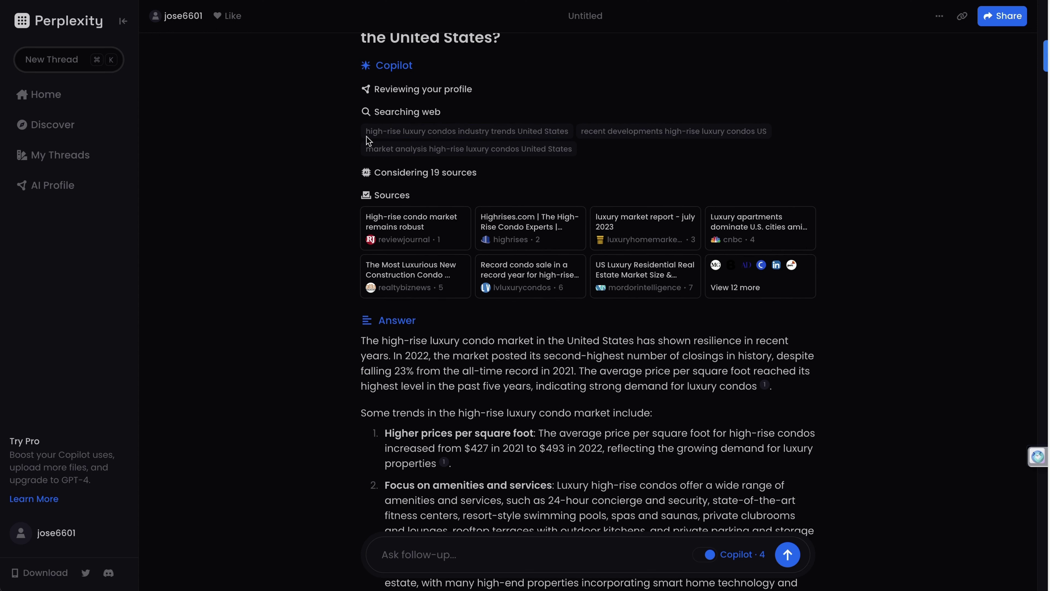
Read down to the first trend and highlight part of its heading
{"action": "scroll", "coordinate": [439, 145], "scroll_direction": "down", "scroll_amount": 2}
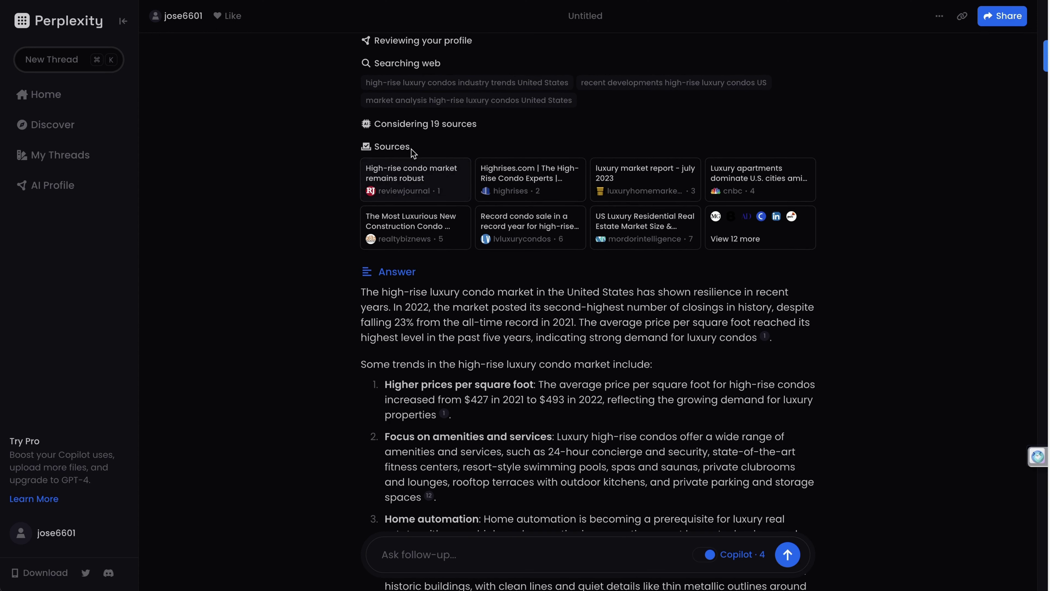
{"action": "scroll", "coordinate": [426, 130], "scroll_direction": "down", "scroll_amount": 5}
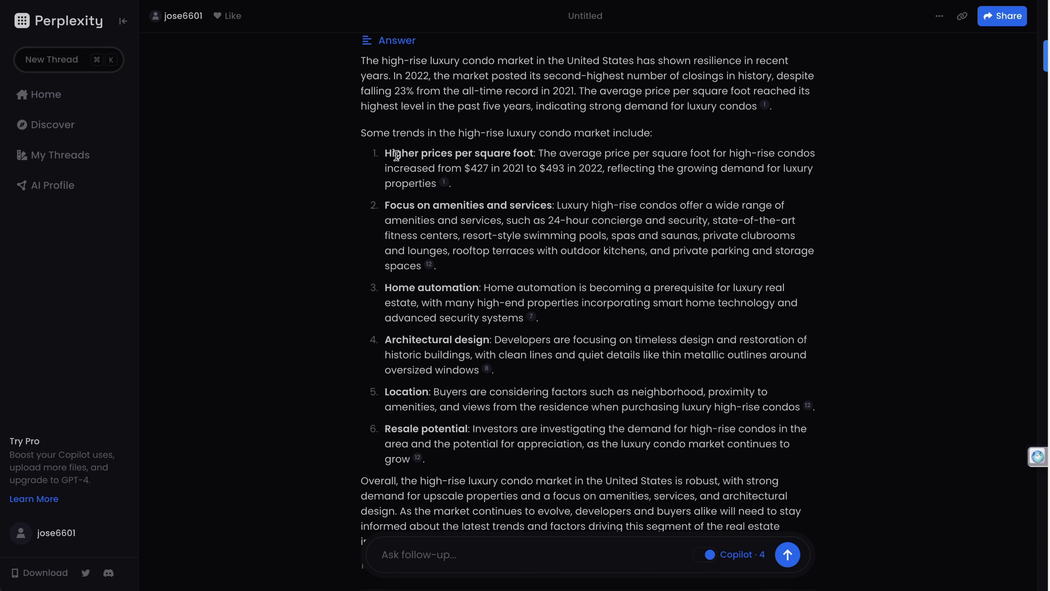
{"action": "left_click_drag", "start_coordinate": [394, 154], "coordinate": [508, 154]}
{"action": "left_click", "coordinate": [395, 204]}
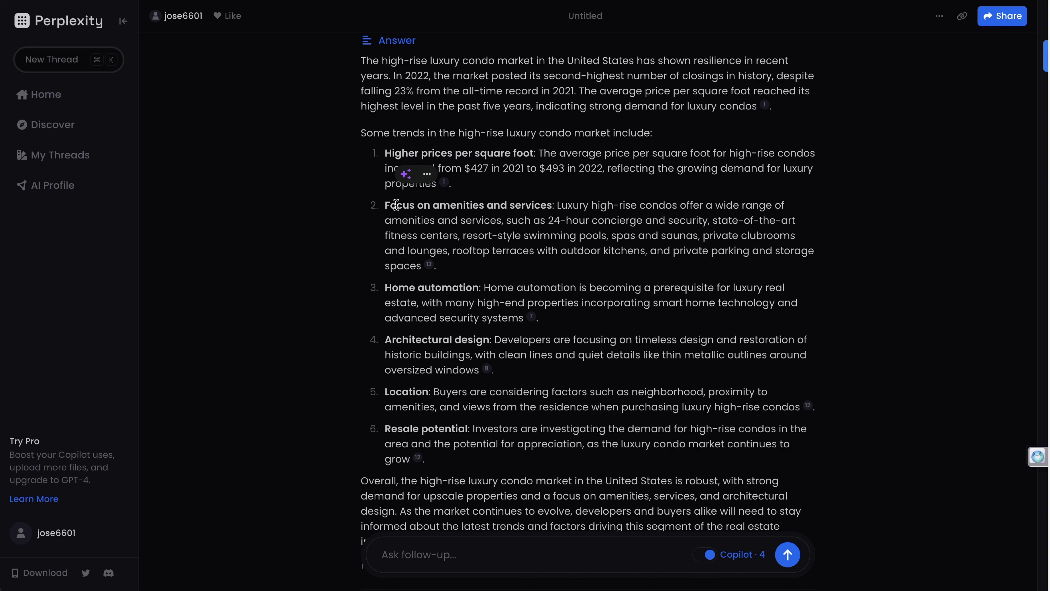
{"action": "scroll", "coordinate": [463, 248], "scroll_direction": "down", "scroll_amount": 2}
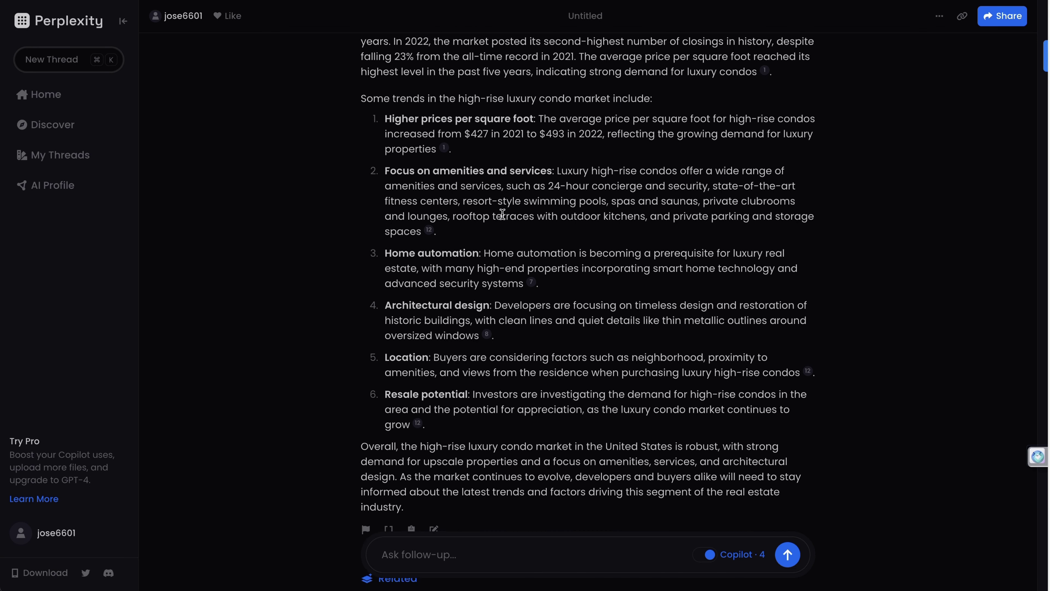
{"action": "scroll", "coordinate": [431, 292], "scroll_direction": "up", "scroll_amount": 2}
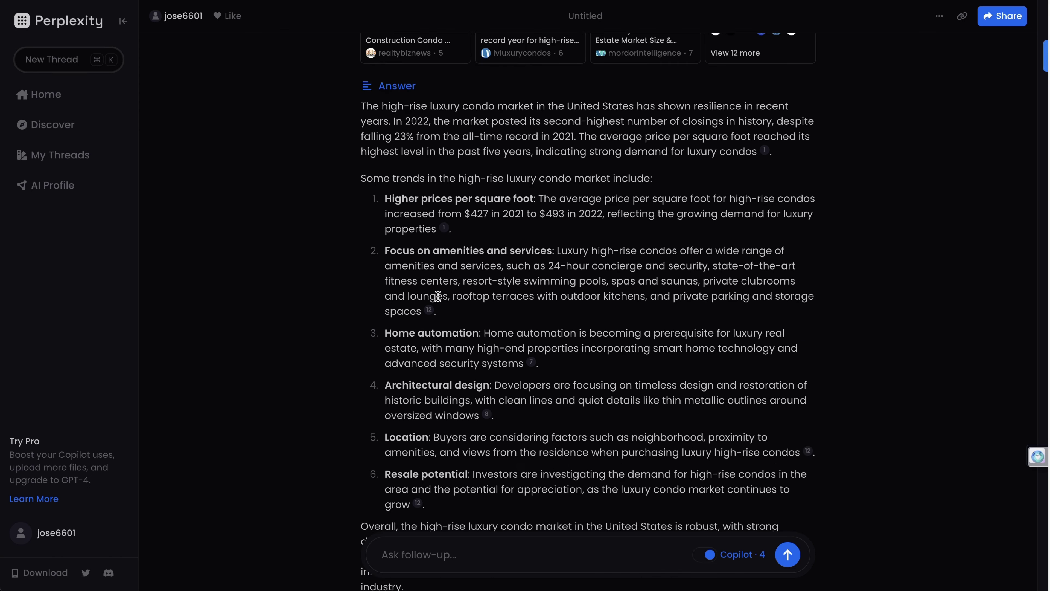
Highlight the answer text through the Location trend, then scroll back to the top
{"action": "left_click_drag", "start_coordinate": [361, 106], "coordinate": [489, 415]}
{"action": "left_click", "coordinate": [534, 250]}
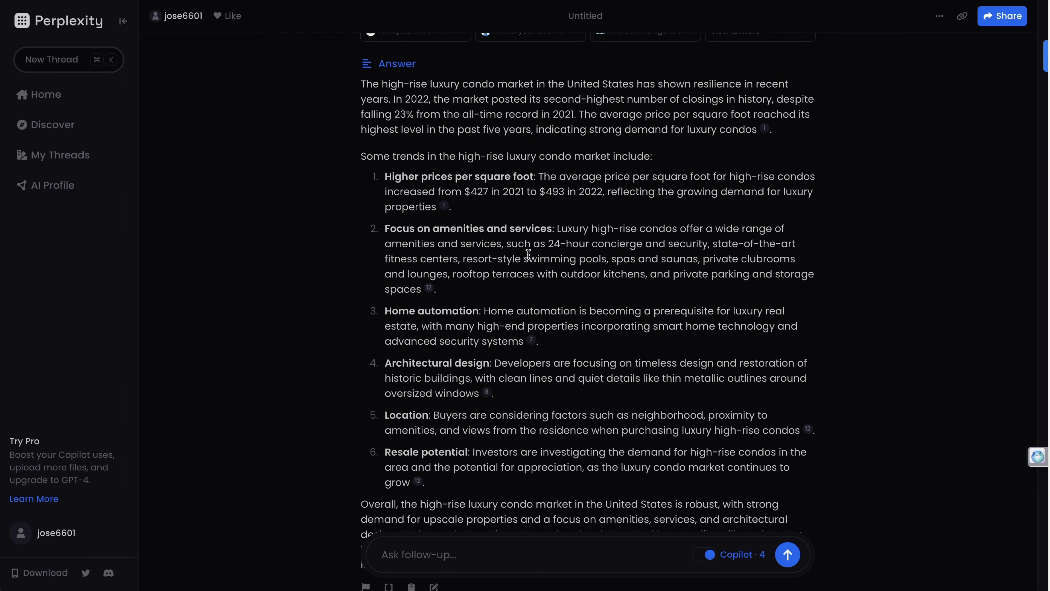
{"action": "scroll", "coordinate": [529, 253], "scroll_direction": "up", "scroll_amount": 1}
{"action": "scroll", "coordinate": [528, 255], "scroll_direction": "up", "scroll_amount": 1}
{"action": "scroll", "coordinate": [525, 258], "scroll_direction": "up", "scroll_amount": 5}
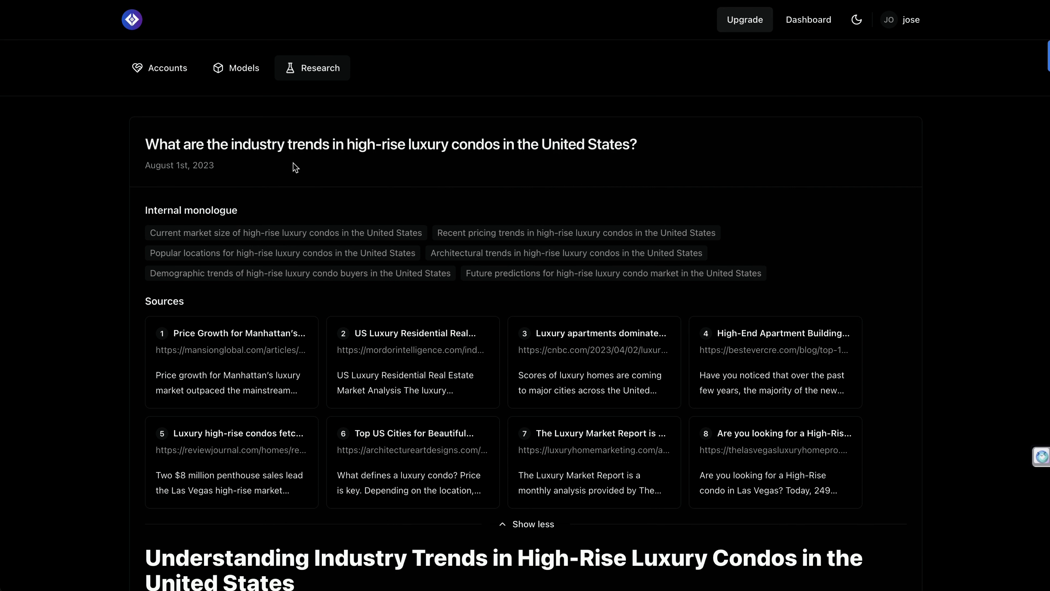
{"action": "scroll", "coordinate": [268, 162], "scroll_direction": "down", "scroll_amount": 1}
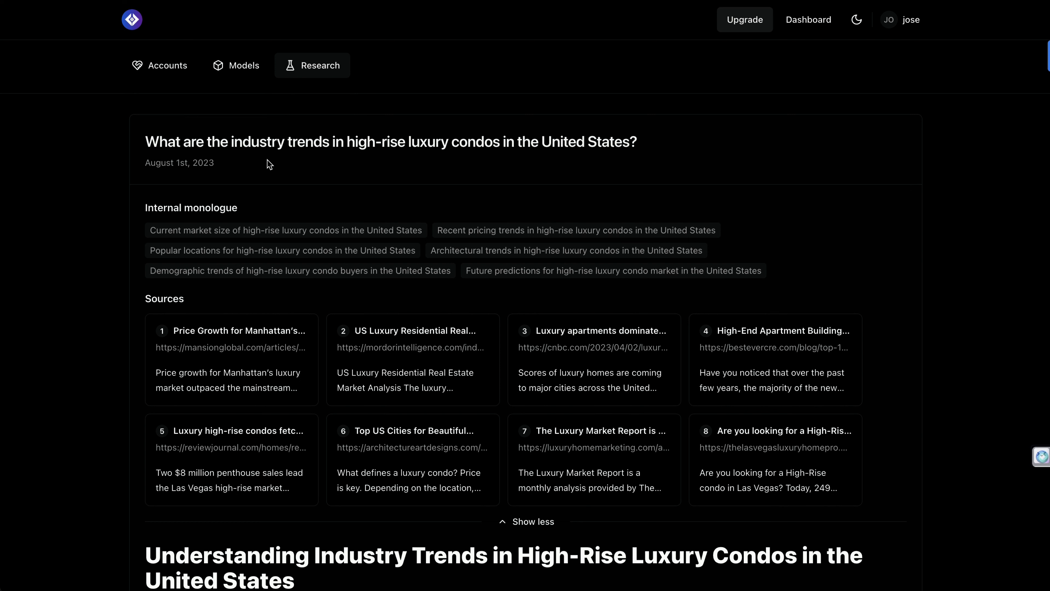
{"action": "scroll", "coordinate": [267, 164], "scroll_direction": "down", "scroll_amount": 2}
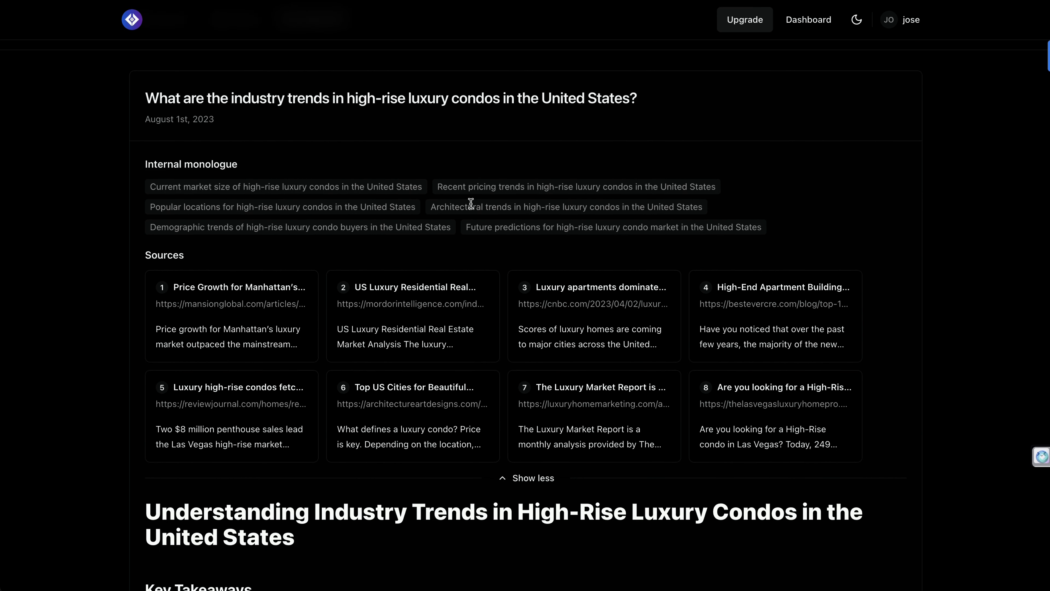
{"action": "scroll", "coordinate": [344, 207], "scroll_direction": "down", "scroll_amount": 3}
{"action": "scroll", "coordinate": [344, 207], "scroll_direction": "down", "scroll_amount": 1}
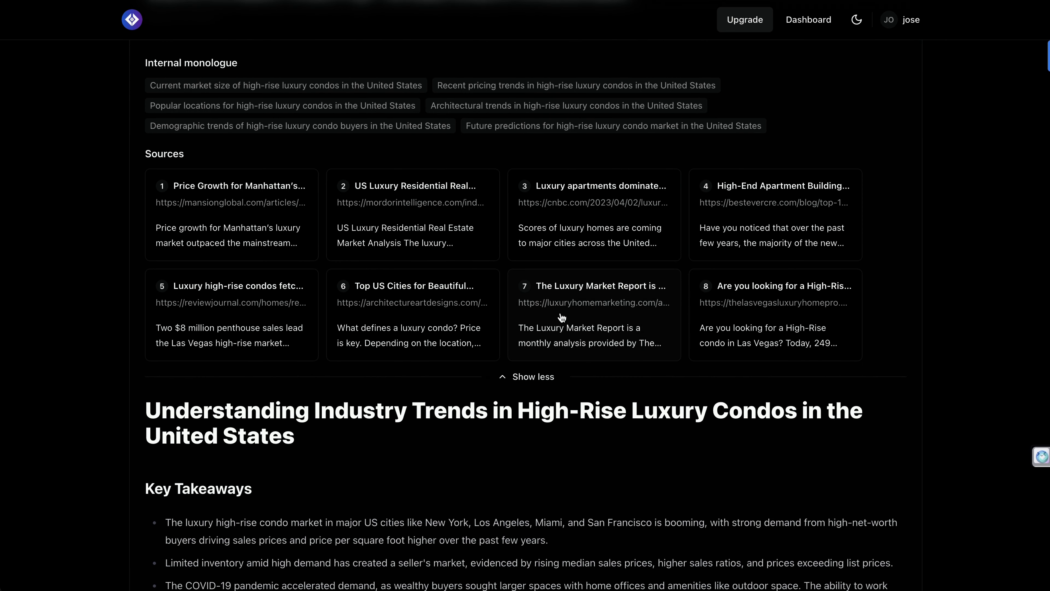
{"action": "scroll", "coordinate": [374, 165], "scroll_direction": "down", "scroll_amount": 2}
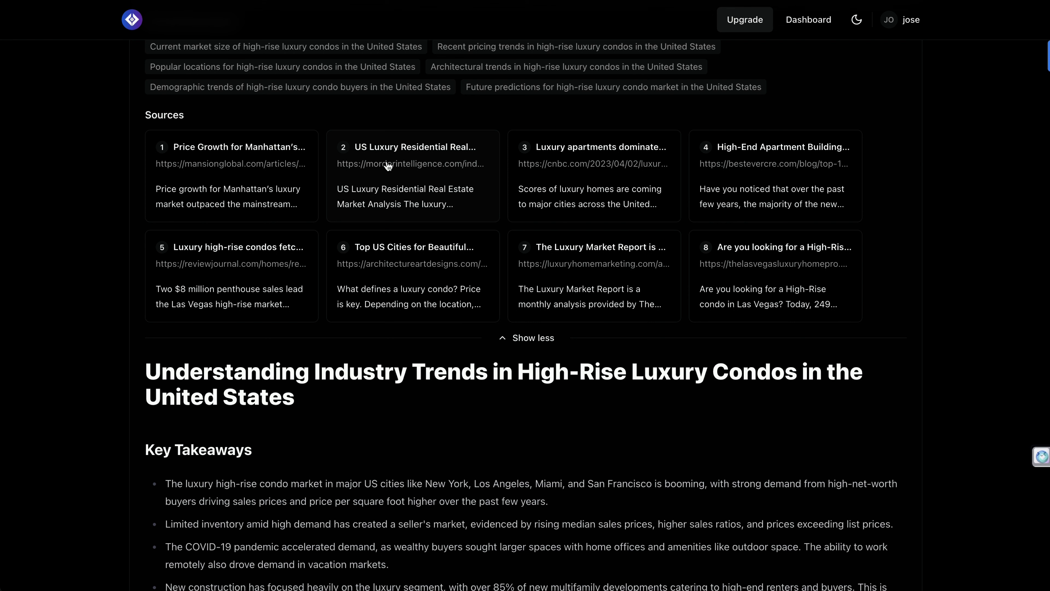
{"action": "scroll", "coordinate": [385, 170], "scroll_direction": "up", "scroll_amount": 2}
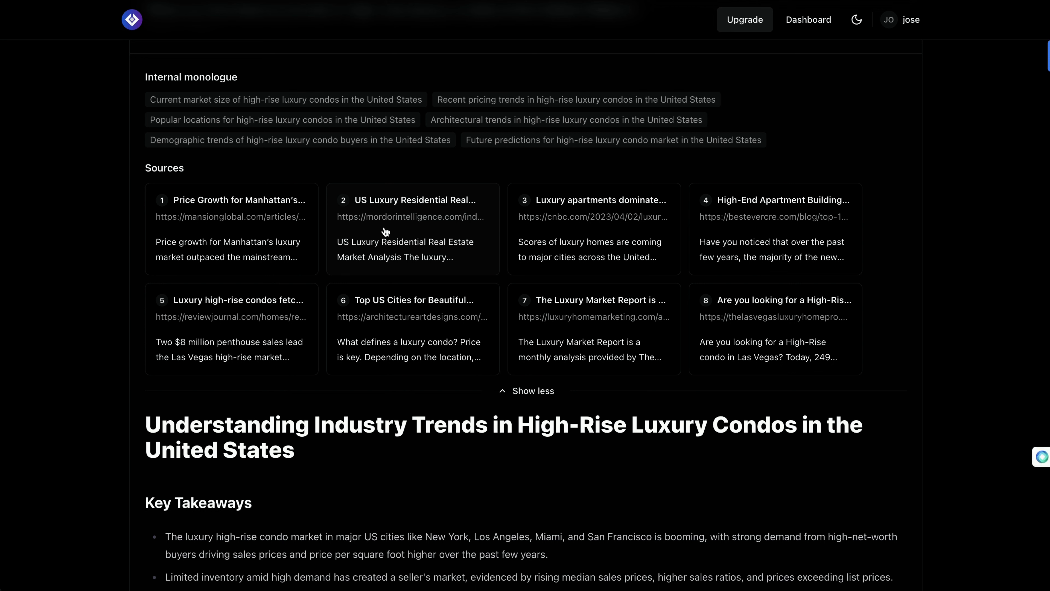
{"action": "scroll", "coordinate": [386, 231], "scroll_direction": "down", "scroll_amount": 1}
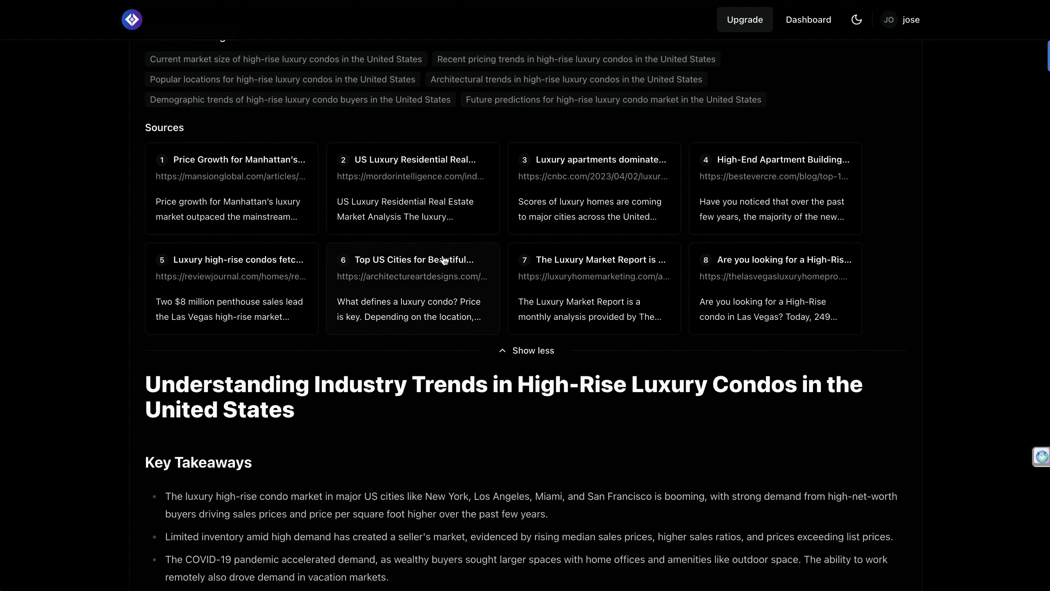
{"action": "scroll", "coordinate": [356, 251], "scroll_direction": "down", "scroll_amount": 4}
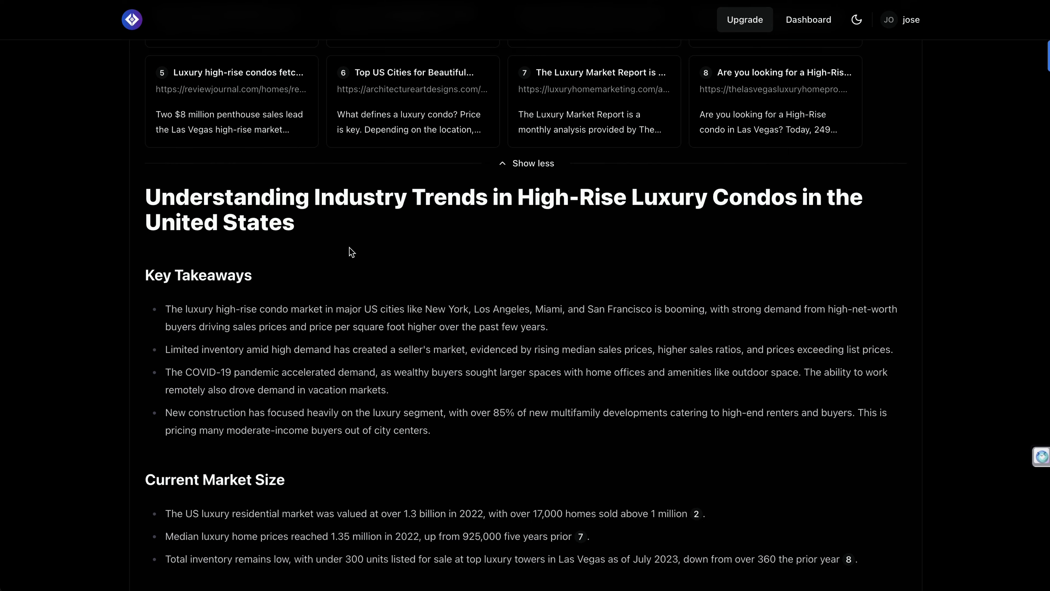
{"action": "scroll", "coordinate": [351, 251], "scroll_direction": "down", "scroll_amount": 3}
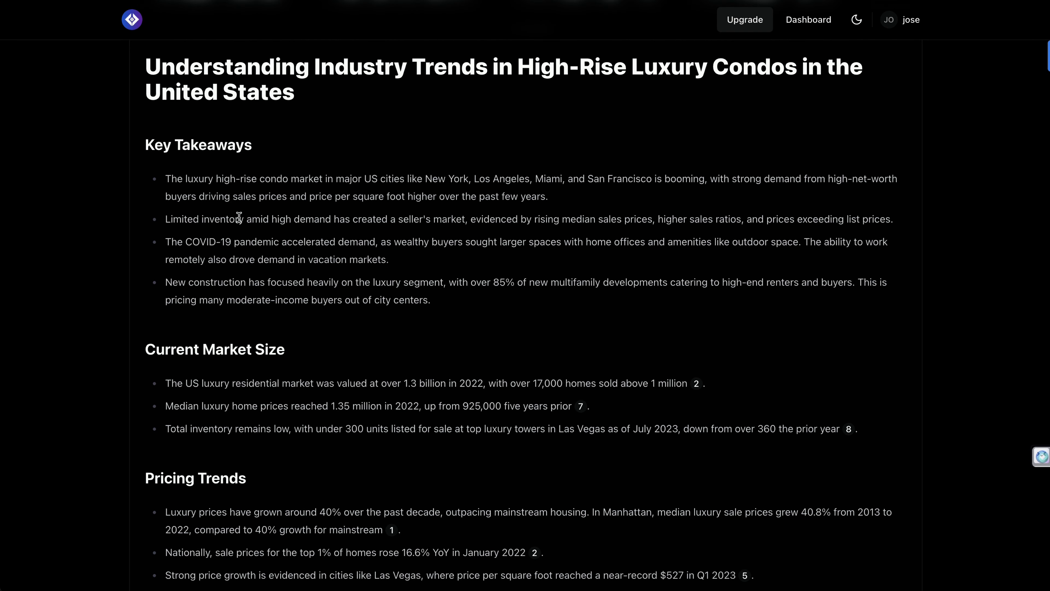
{"action": "scroll", "coordinate": [240, 225], "scroll_direction": "down", "scroll_amount": 3}
{"action": "scroll", "coordinate": [314, 306], "scroll_direction": "down", "scroll_amount": 5}
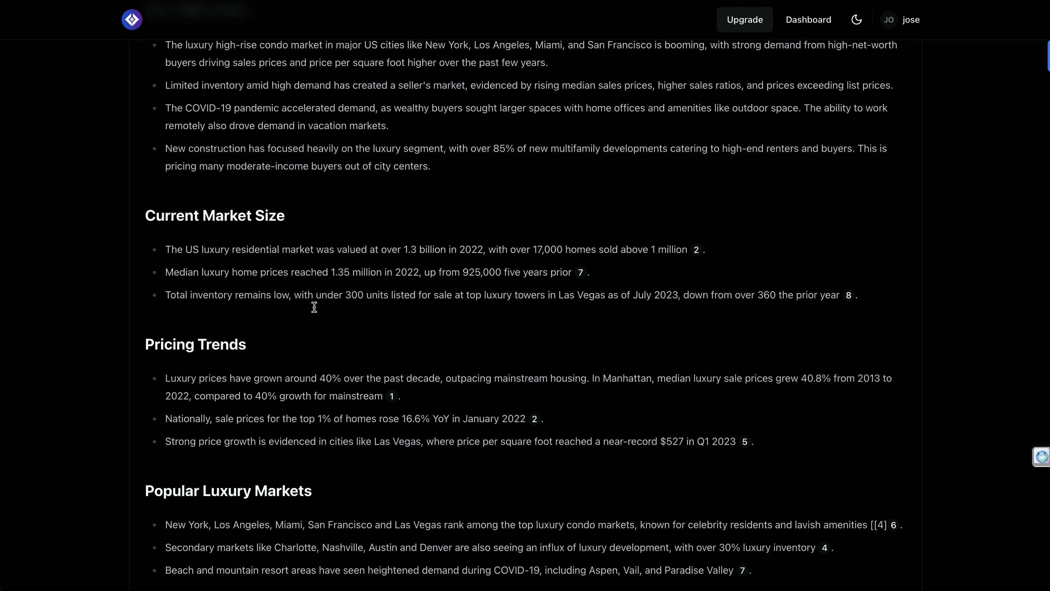
{"action": "scroll", "coordinate": [314, 306], "scroll_direction": "down", "scroll_amount": 5}
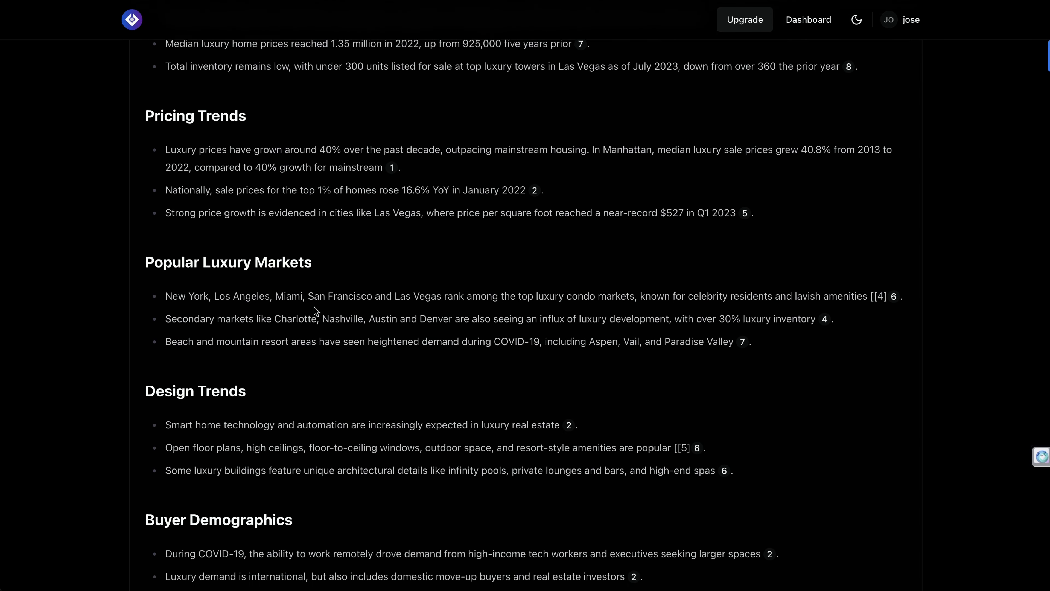
{"action": "scroll", "coordinate": [299, 317], "scroll_direction": "down", "scroll_amount": 4}
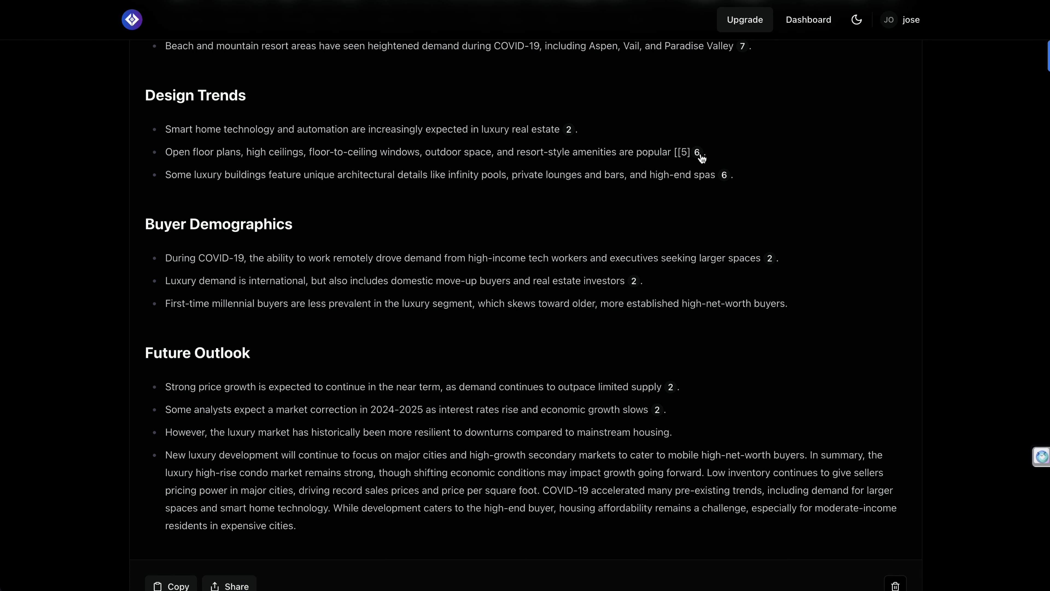
{"action": "scroll", "coordinate": [552, 134], "scroll_direction": "up", "scroll_amount": 13}
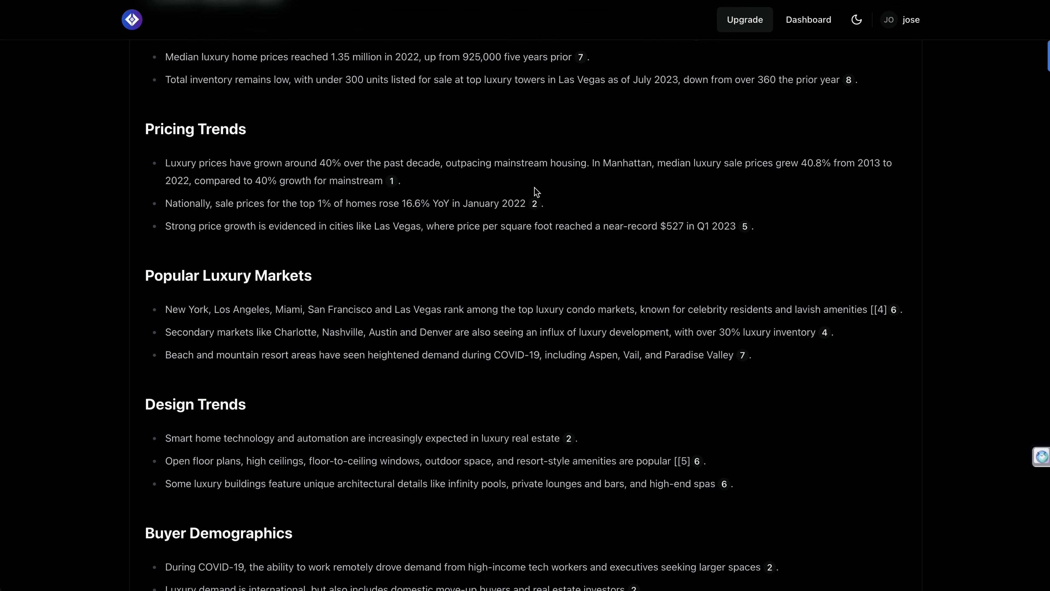
{"action": "scroll", "coordinate": [415, 230], "scroll_direction": "up", "scroll_amount": 7}
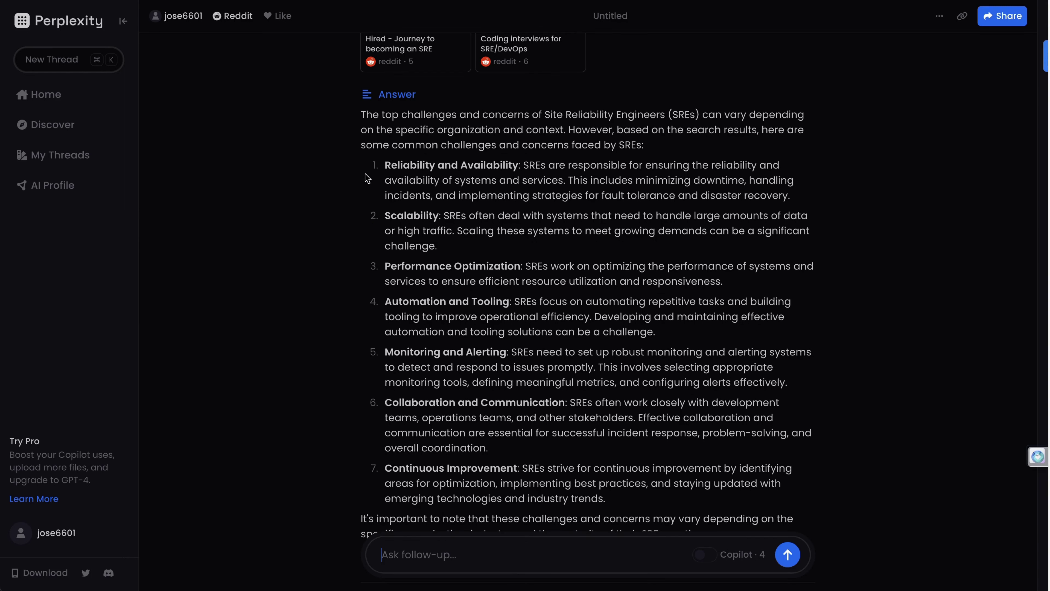
Scroll to the top of Perplexity's SRE challenges thread
{"action": "scroll", "coordinate": [365, 173], "scroll_direction": "up", "scroll_amount": 4}
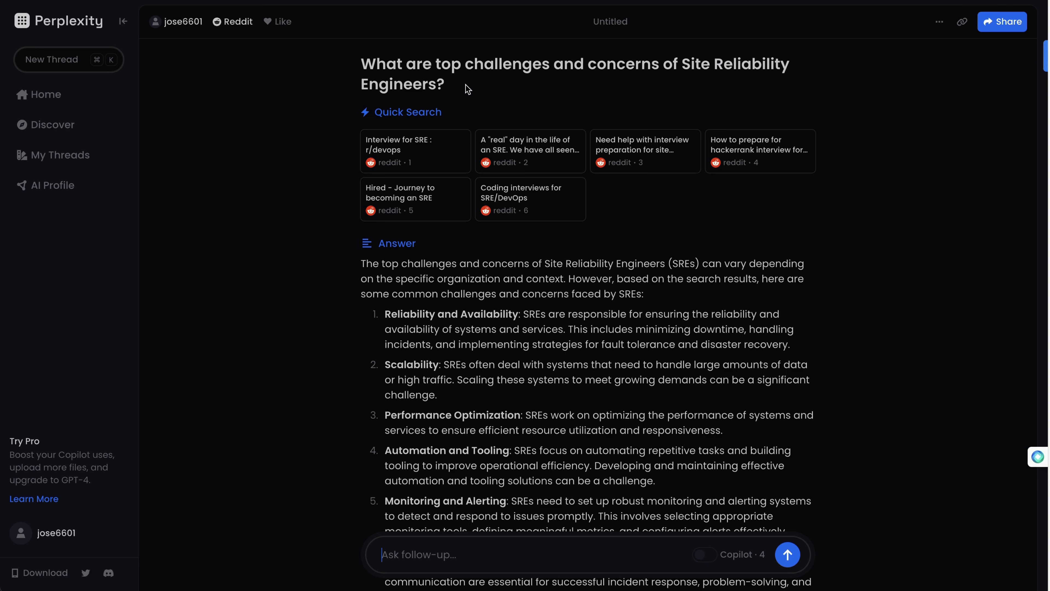
Skim the Perplexity SRE answer and highlight its question title
{"action": "scroll", "coordinate": [467, 89], "scroll_direction": "down", "scroll_amount": 1}
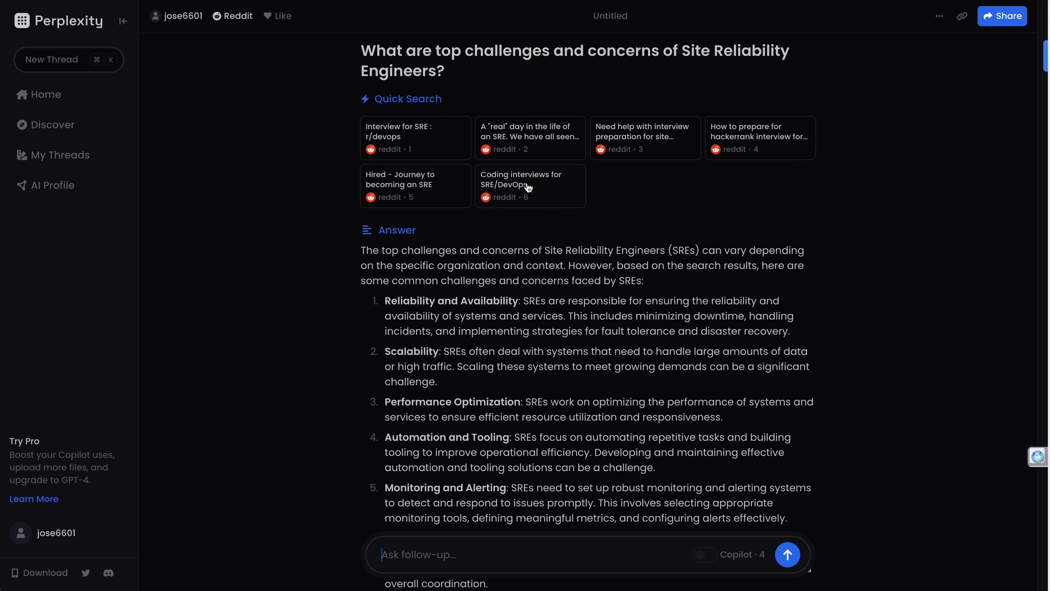
{"action": "scroll", "coordinate": [481, 277], "scroll_direction": "down", "scroll_amount": 2}
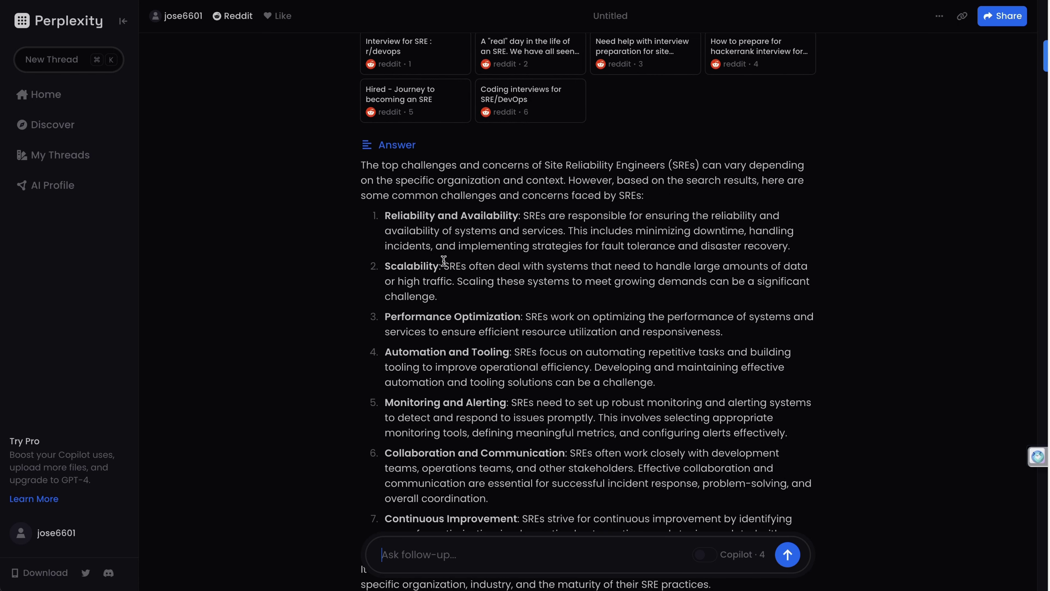
{"action": "scroll", "coordinate": [424, 184], "scroll_direction": "up", "scroll_amount": 1}
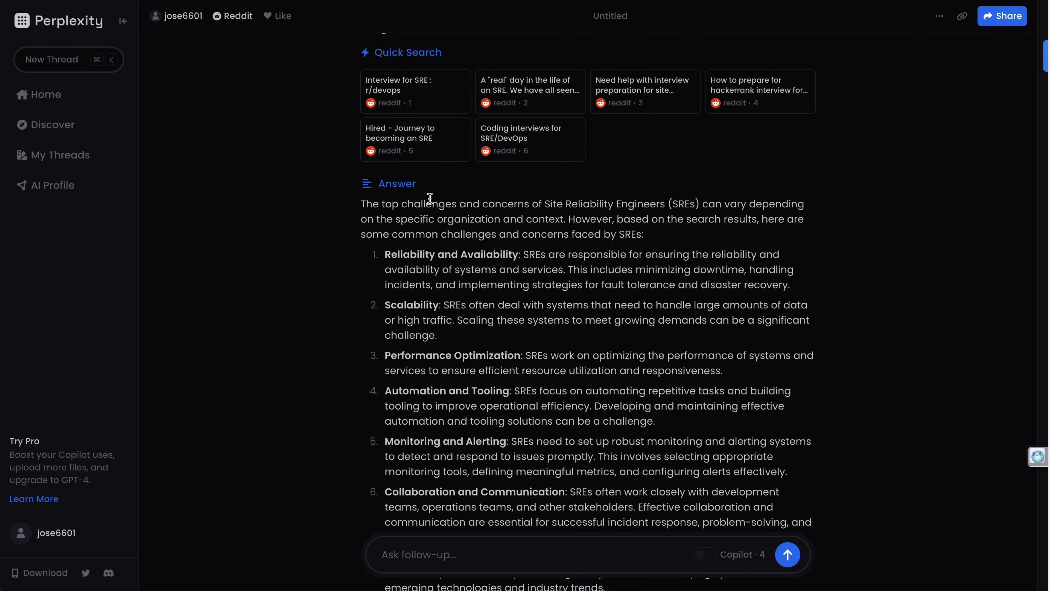
{"action": "scroll", "coordinate": [413, 215], "scroll_direction": "down", "scroll_amount": 1}
{"action": "scroll", "coordinate": [407, 223], "scroll_direction": "up", "scroll_amount": 2}
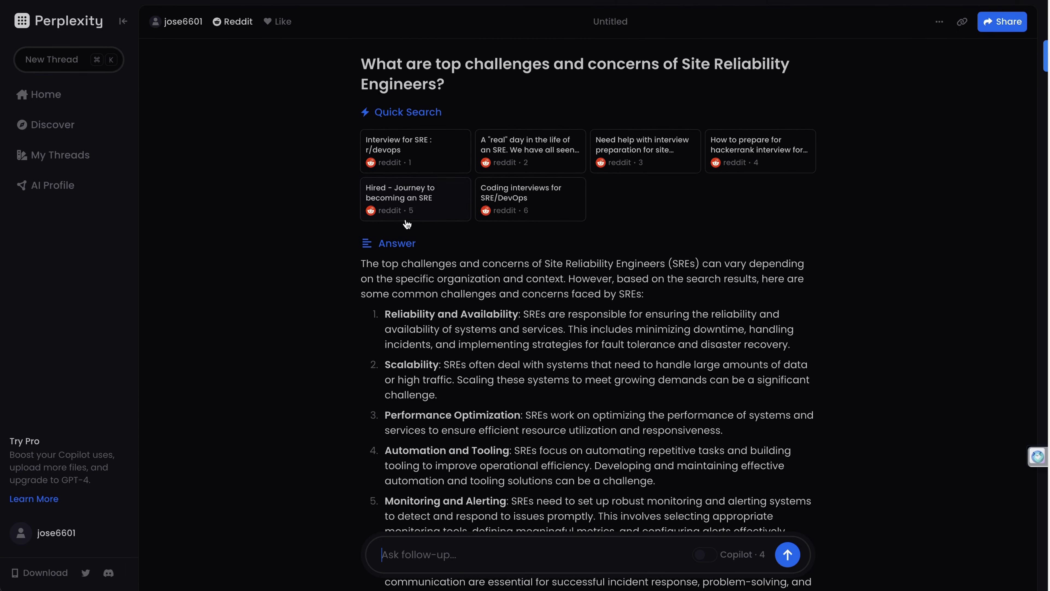
{"action": "left_click_drag", "start_coordinate": [362, 64], "coordinate": [462, 85]}
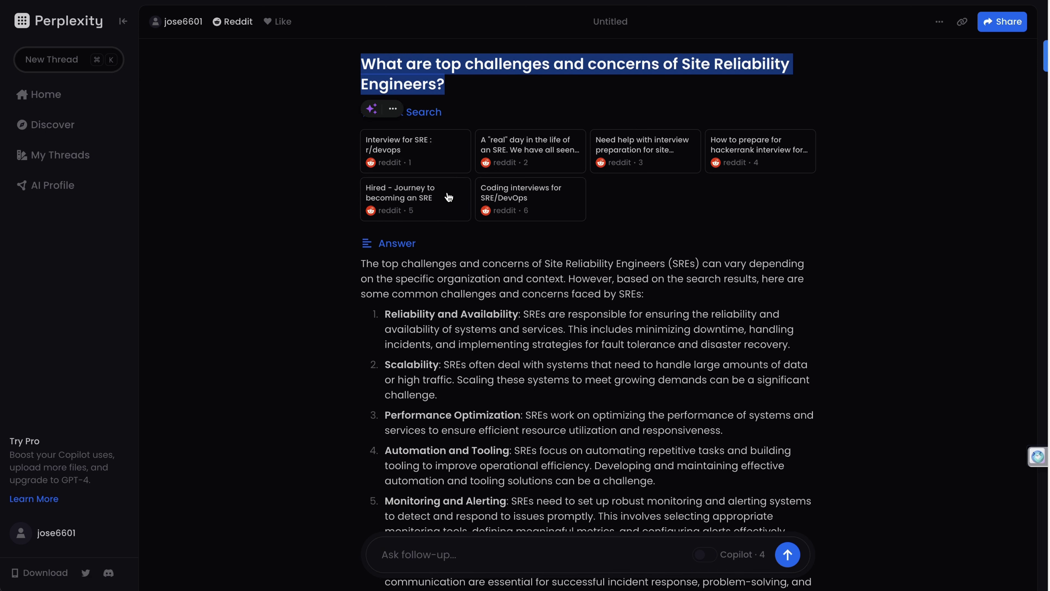
Read through the seven listed challenges, highlighting answer passages along the way
{"action": "scroll", "coordinate": [370, 243], "scroll_direction": "down", "scroll_amount": 1}
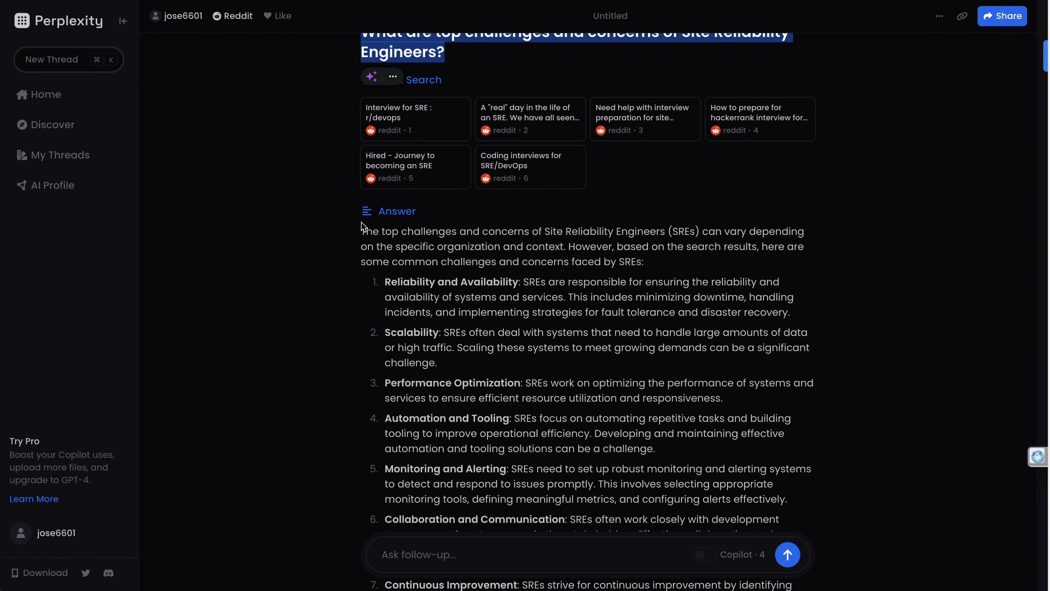
{"action": "scroll", "coordinate": [370, 232], "scroll_direction": "down", "scroll_amount": 2}
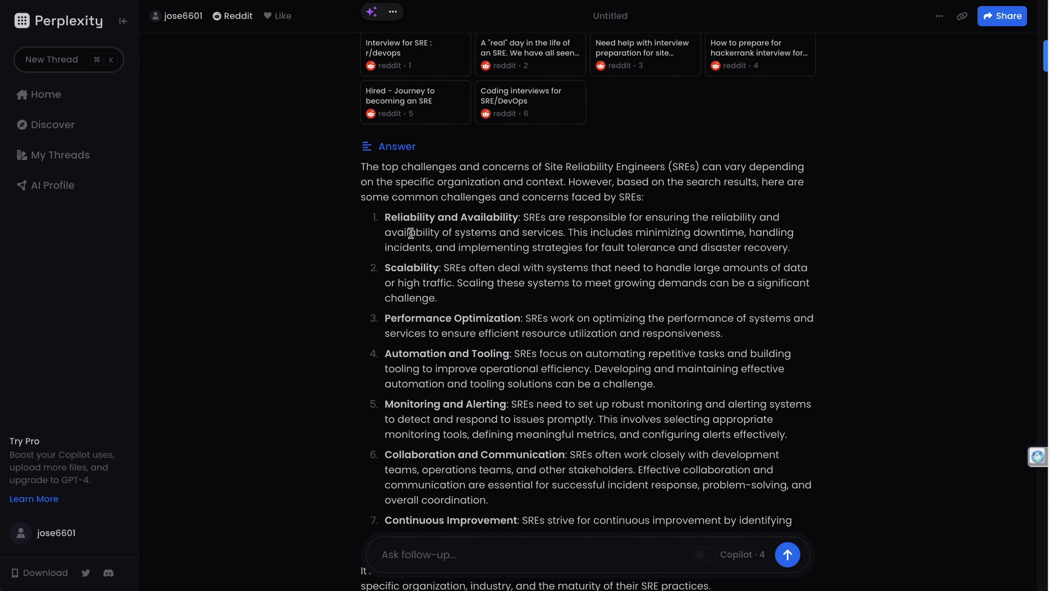
{"action": "left_click", "coordinate": [417, 315]}
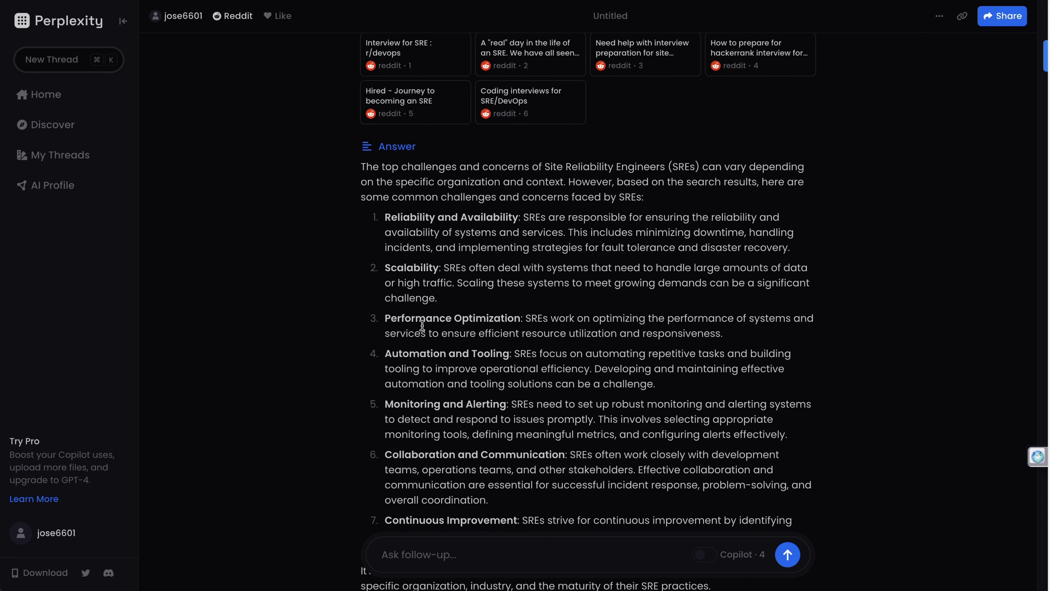
{"action": "scroll", "coordinate": [421, 325], "scroll_direction": "down", "scroll_amount": 2}
{"action": "left_click_drag", "start_coordinate": [529, 167], "coordinate": [787, 217]}
{"action": "scroll", "coordinate": [500, 228], "scroll_direction": "down", "scroll_amount": 5}
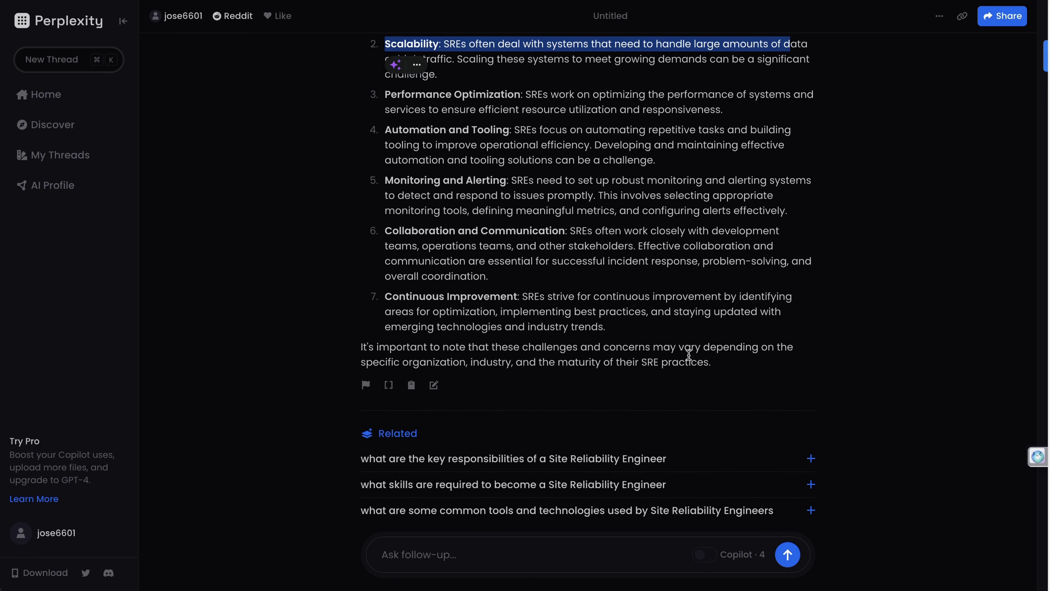
{"action": "left_click_drag", "start_coordinate": [718, 364], "coordinate": [368, 143]}
{"action": "scroll", "coordinate": [477, 209], "scroll_direction": "up", "scroll_amount": 5}
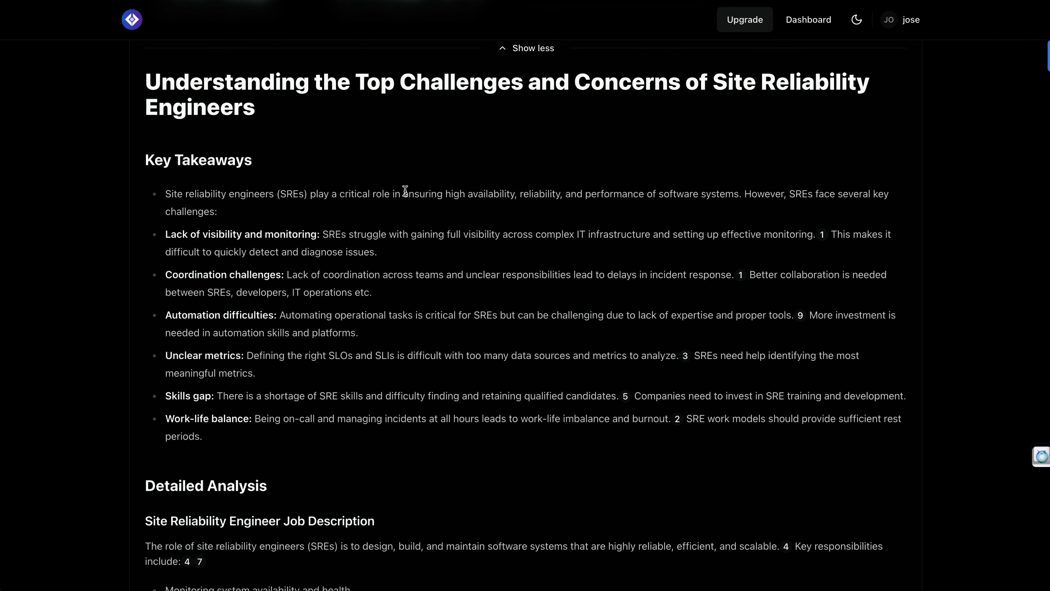
Read the Aomni report's Key Takeaways, highlighting a passage
{"action": "scroll", "coordinate": [414, 202], "scroll_direction": "down", "scroll_amount": 1}
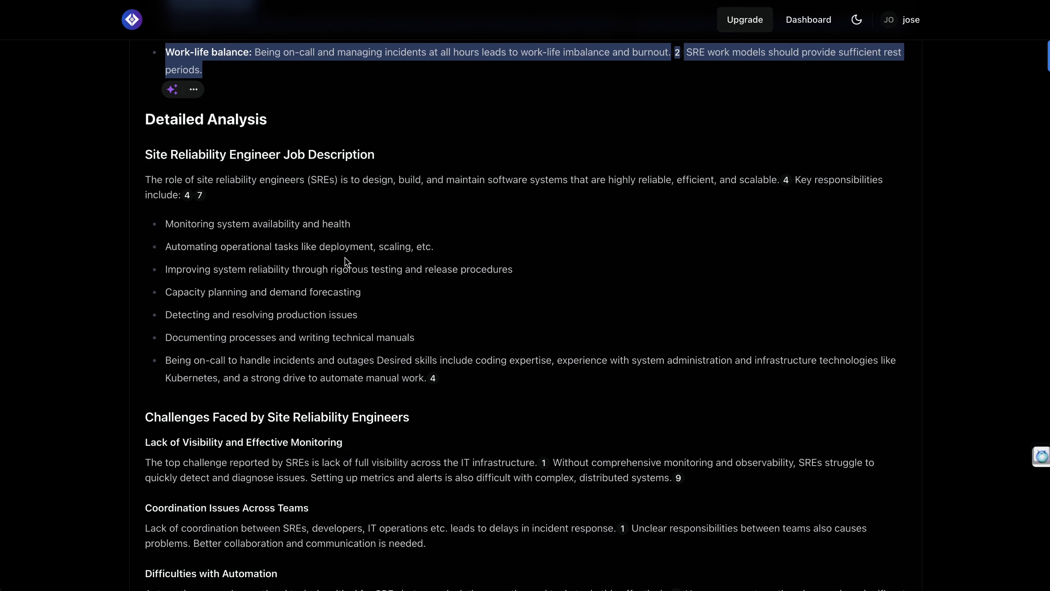
{"action": "left_click_drag", "start_coordinate": [166, 154], "coordinate": [281, 158]}
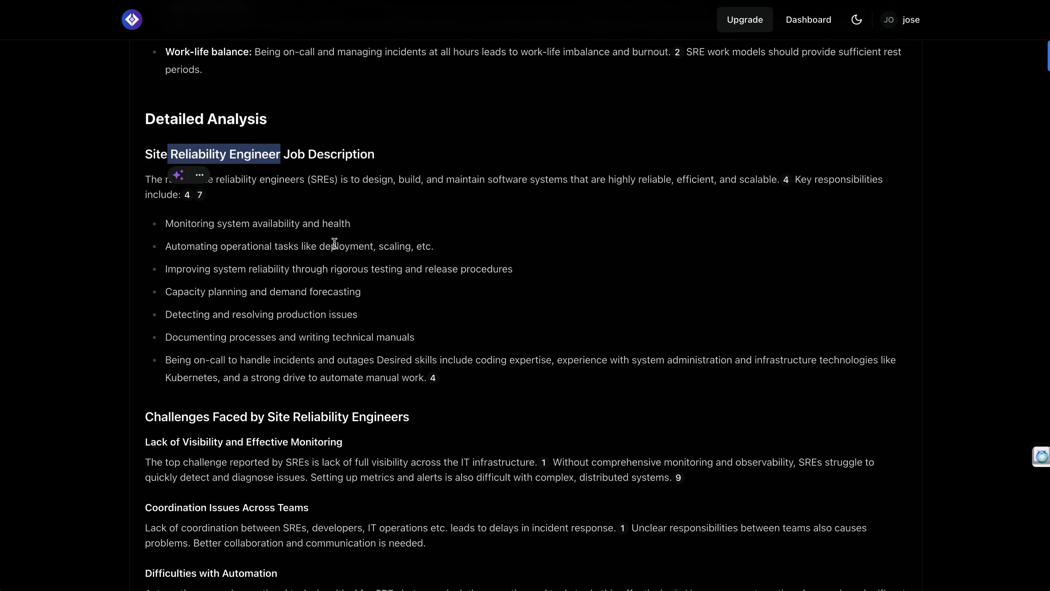
{"action": "scroll", "coordinate": [329, 285], "scroll_direction": "down", "scroll_amount": 4}
{"action": "scroll", "coordinate": [259, 297], "scroll_direction": "down", "scroll_amount": 1}
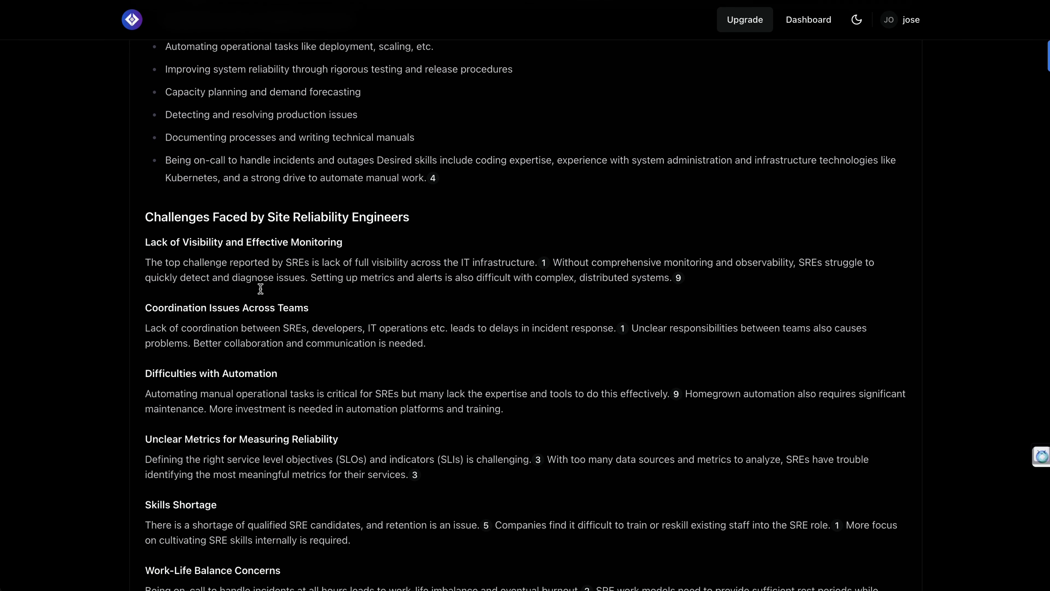
Highlight the Lack of Visibility paragraph, read on through the challenges, and return to Perplexity
{"action": "triple_click", "coordinate": [259, 282]}
{"action": "scroll", "coordinate": [362, 325], "scroll_direction": "down", "scroll_amount": 1}
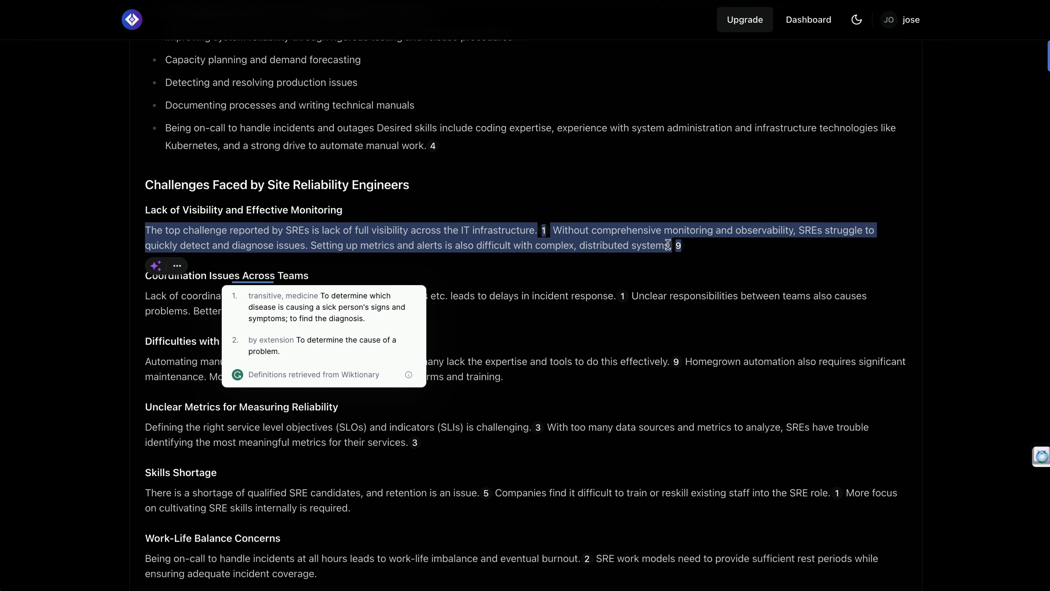
{"action": "scroll", "coordinate": [347, 259], "scroll_direction": "down", "scroll_amount": 1}
{"action": "scroll", "coordinate": [351, 264], "scroll_direction": "down", "scroll_amount": 2}
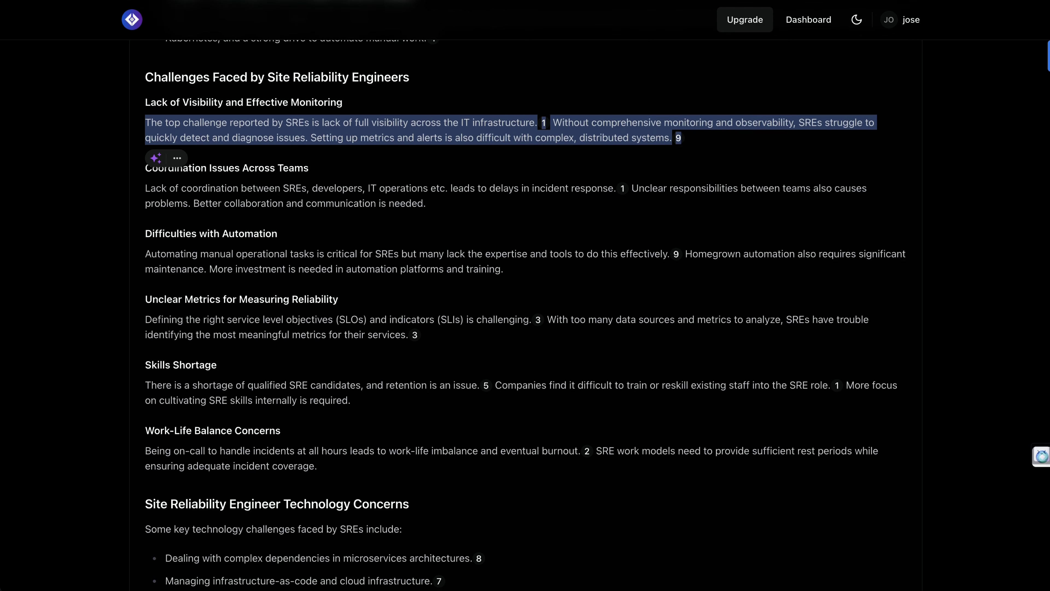
{"action": "key", "text": "ctrl+Tab"}
Clear the highlight, glance at the luxury condos thread, and return to the SRE thread
{"action": "left_click", "coordinate": [533, 286]}
{"action": "scroll", "coordinate": [532, 282], "scroll_direction": "down", "scroll_amount": 4}
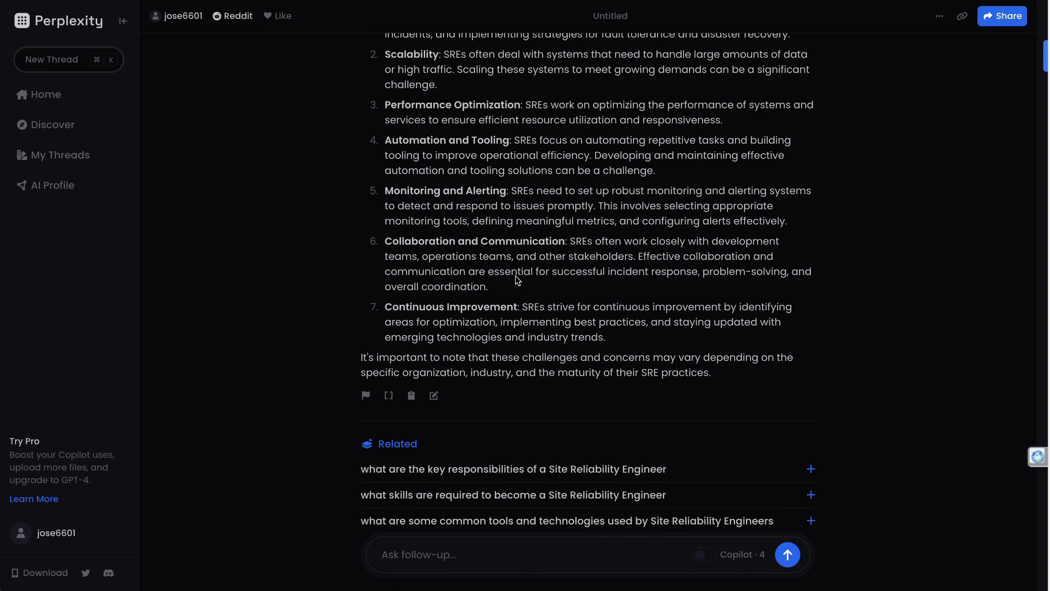
{"action": "scroll", "coordinate": [521, 282], "scroll_direction": "up", "scroll_amount": 5}
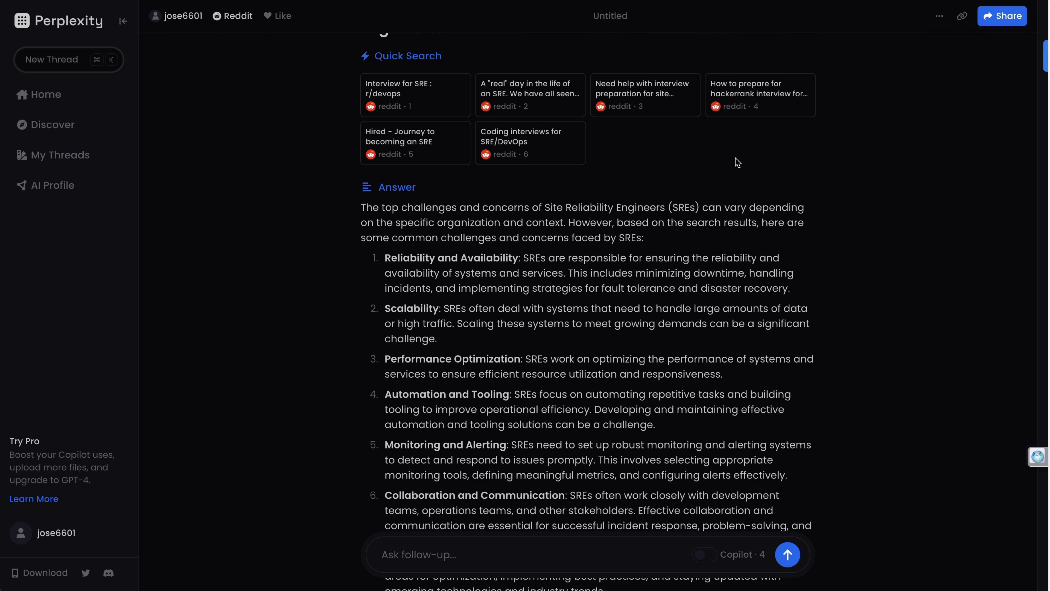
{"action": "key", "text": "ctrl+Tab"}
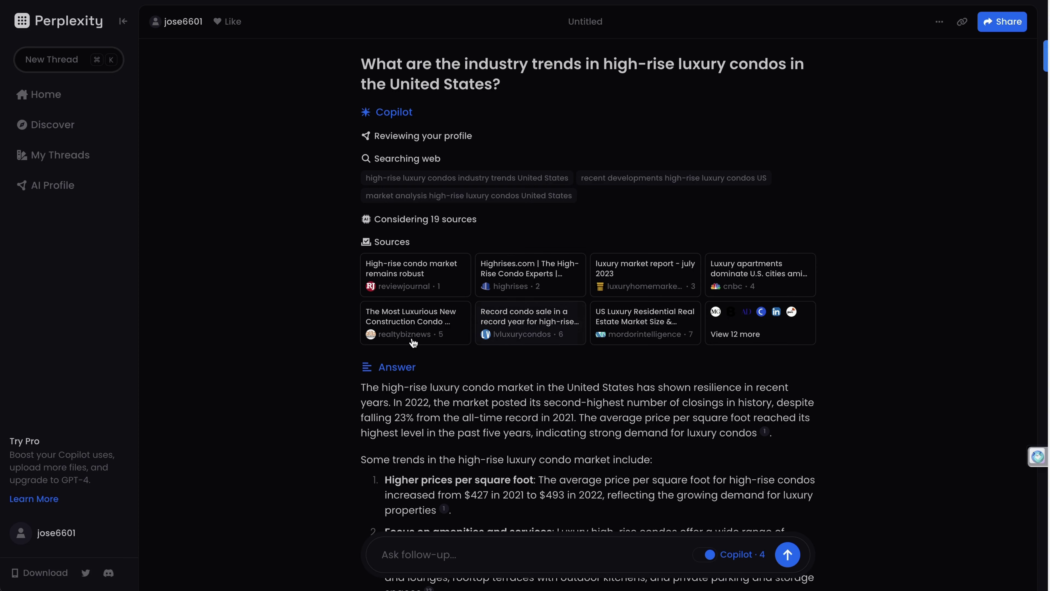
{"action": "scroll", "coordinate": [452, 316], "scroll_direction": "down", "scroll_amount": 5}
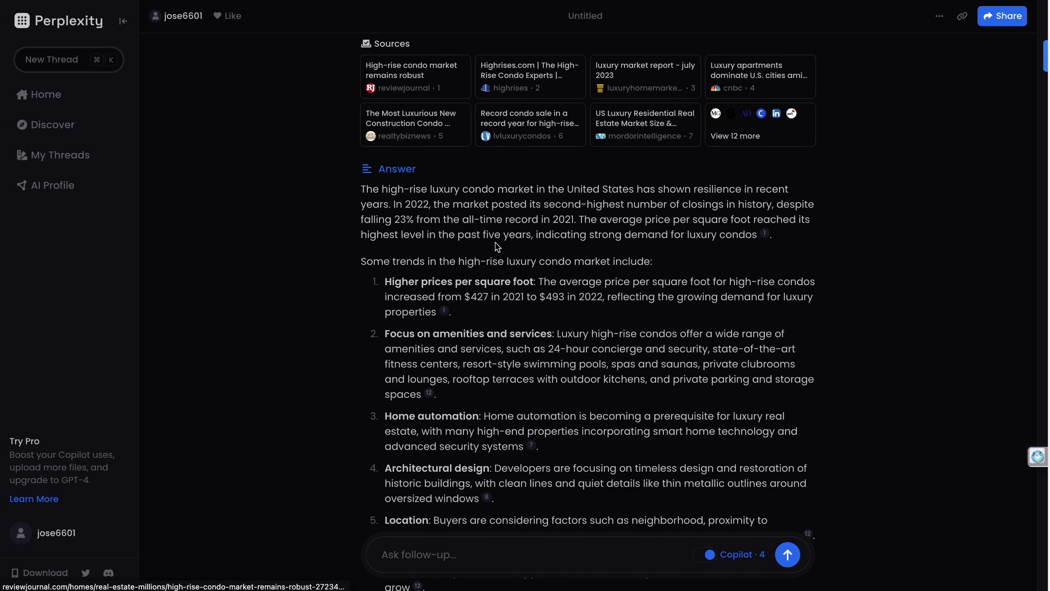
{"action": "key", "text": "ctrl+shift+Tab"}
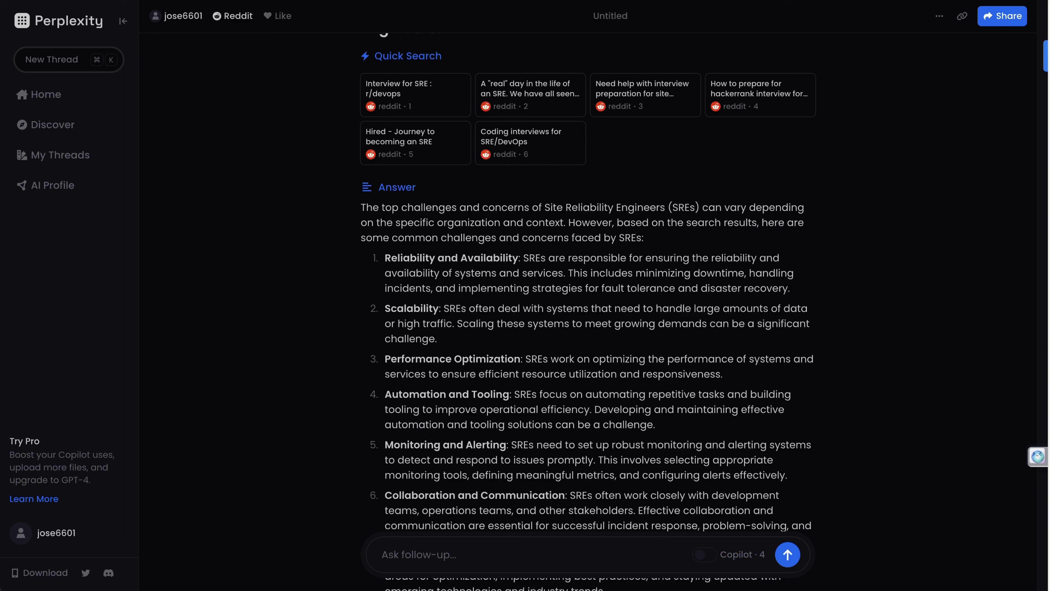
In the Aomni report, scroll down to Technology Concerns and highlight a line
{"action": "key", "text": "ctrl+shift+Tab"}
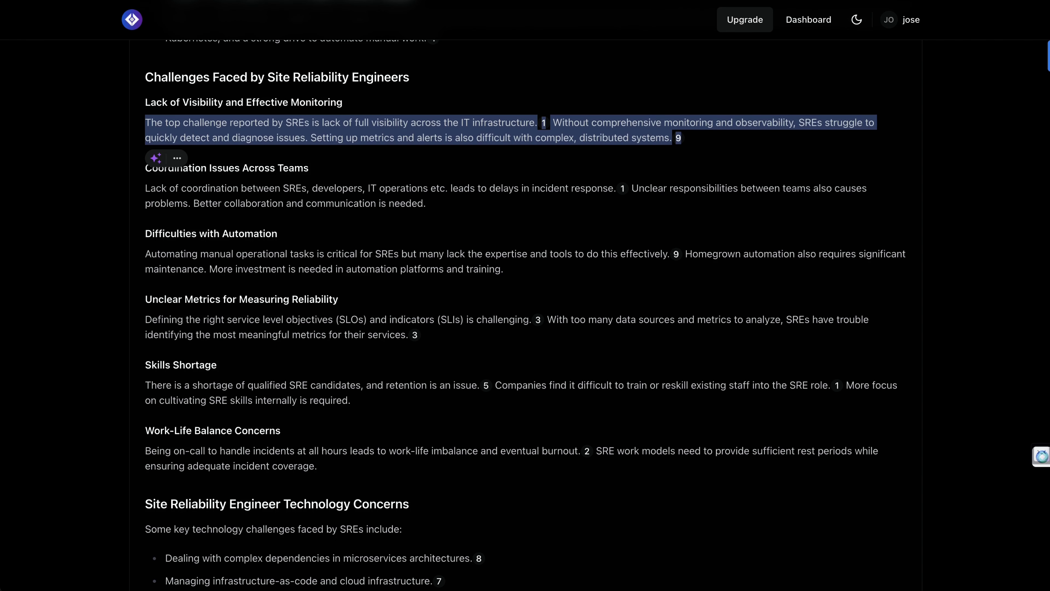
{"action": "scroll", "coordinate": [450, 168], "scroll_direction": "down", "scroll_amount": 5}
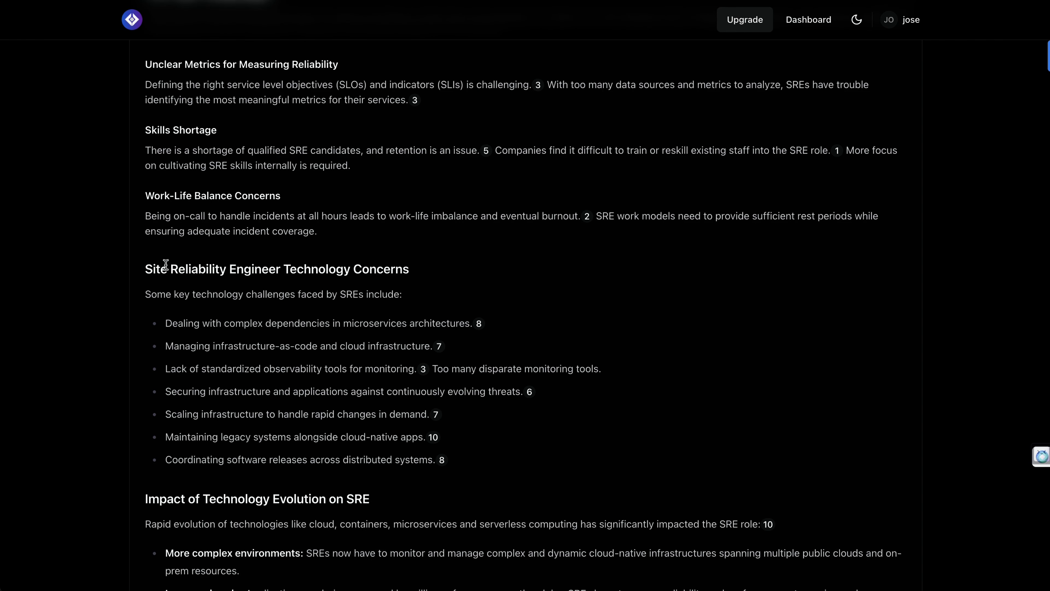
{"action": "left_click_drag", "start_coordinate": [168, 269], "coordinate": [396, 269]}
{"action": "scroll", "coordinate": [318, 402], "scroll_direction": "down", "scroll_amount": 3}
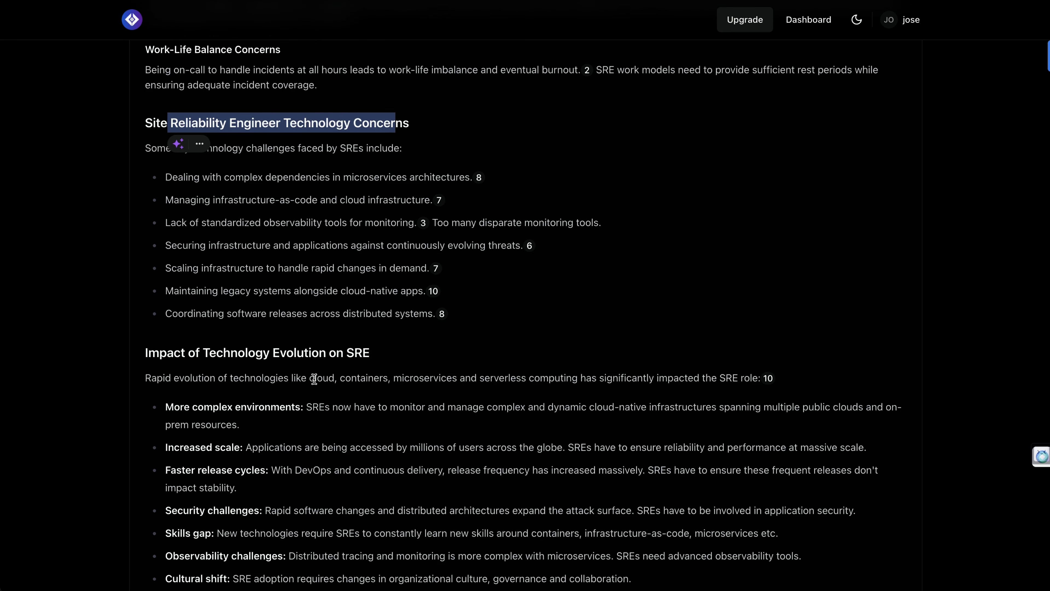
Scroll back up through the technology-evolution sections to the report title
{"action": "scroll", "coordinate": [364, 362], "scroll_direction": "up", "scroll_amount": 10}
{"action": "scroll", "coordinate": [364, 362], "scroll_direction": "up", "scroll_amount": 1}
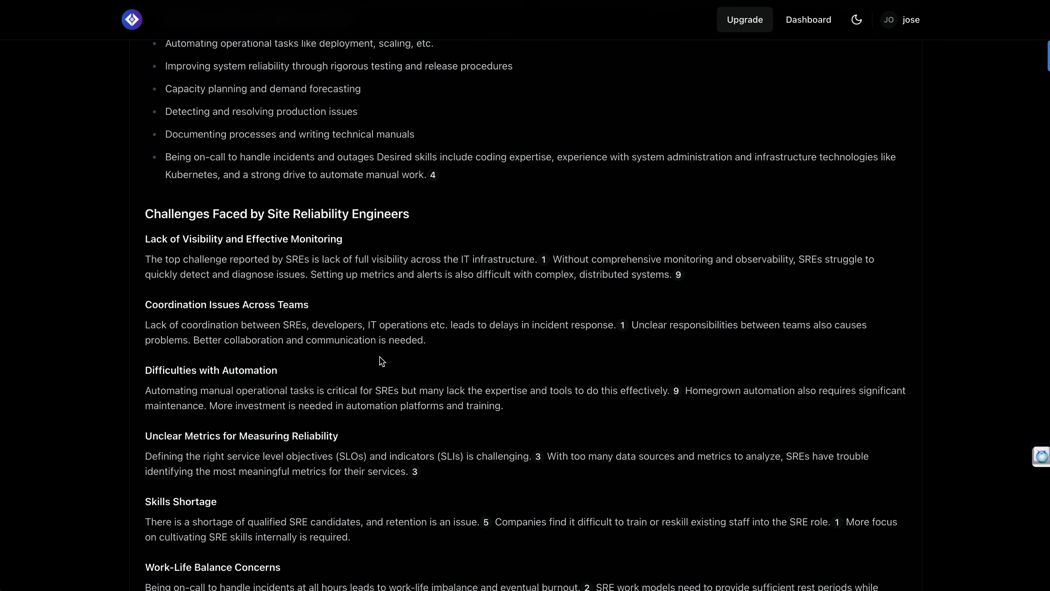
{"action": "scroll", "coordinate": [380, 360], "scroll_direction": "up", "scroll_amount": 5}
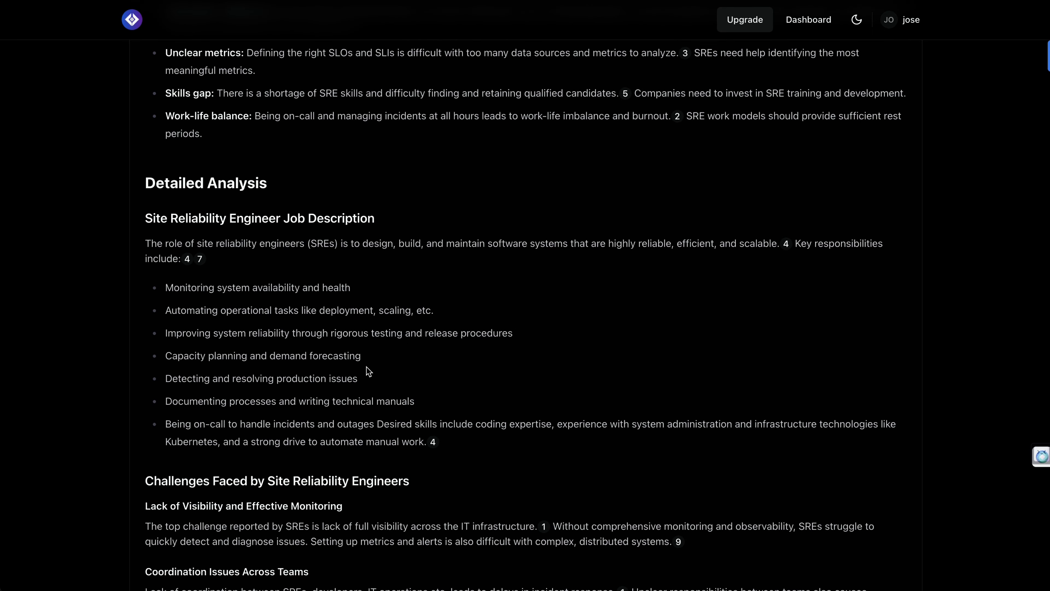
{"action": "scroll", "coordinate": [369, 371], "scroll_direction": "up", "scroll_amount": 2}
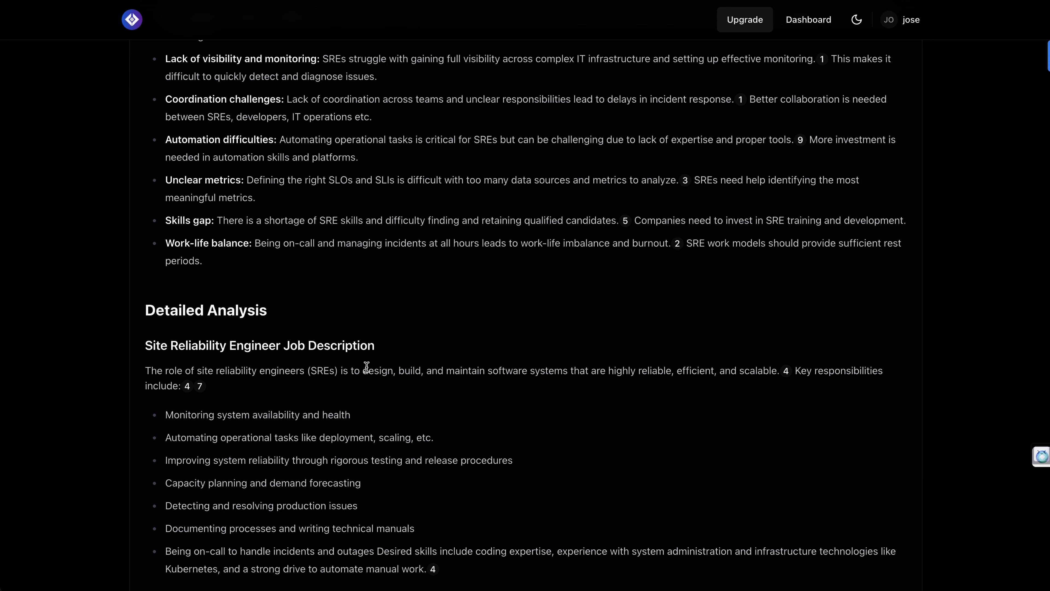
{"action": "scroll", "coordinate": [366, 366], "scroll_direction": "up", "scroll_amount": 4}
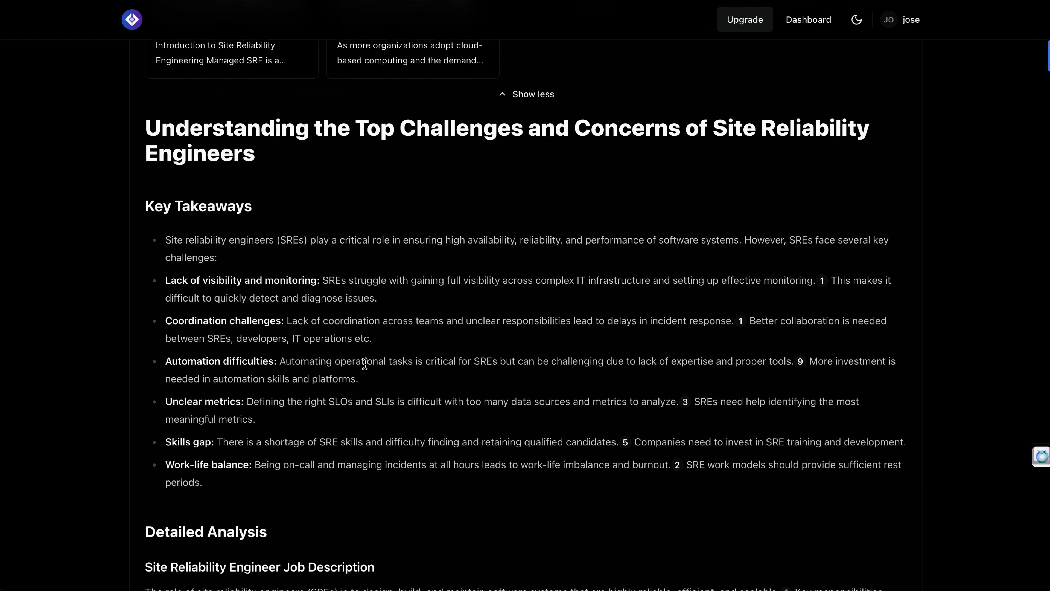
{"action": "scroll", "coordinate": [366, 366], "scroll_direction": "up", "scroll_amount": 1}
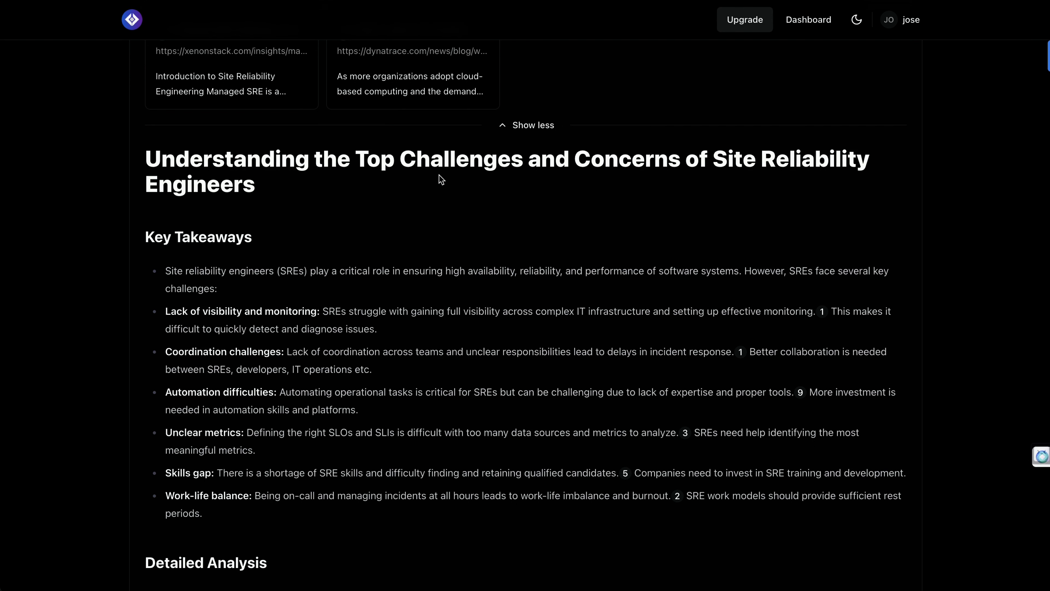
{"action": "scroll", "coordinate": [428, 191], "scroll_direction": "up", "scroll_amount": 1}
{"action": "scroll", "coordinate": [428, 191], "scroll_direction": "up", "scroll_amount": 1}
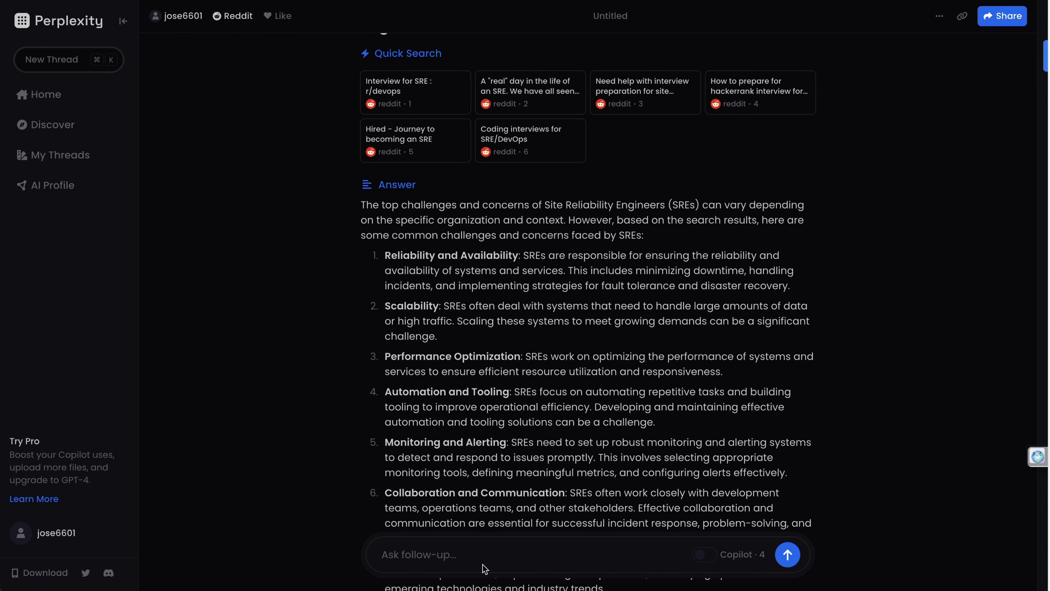
Scroll down the Perplexity SRE answer to its Related questions
{"action": "scroll", "coordinate": [458, 282], "scroll_direction": "down", "scroll_amount": 4}
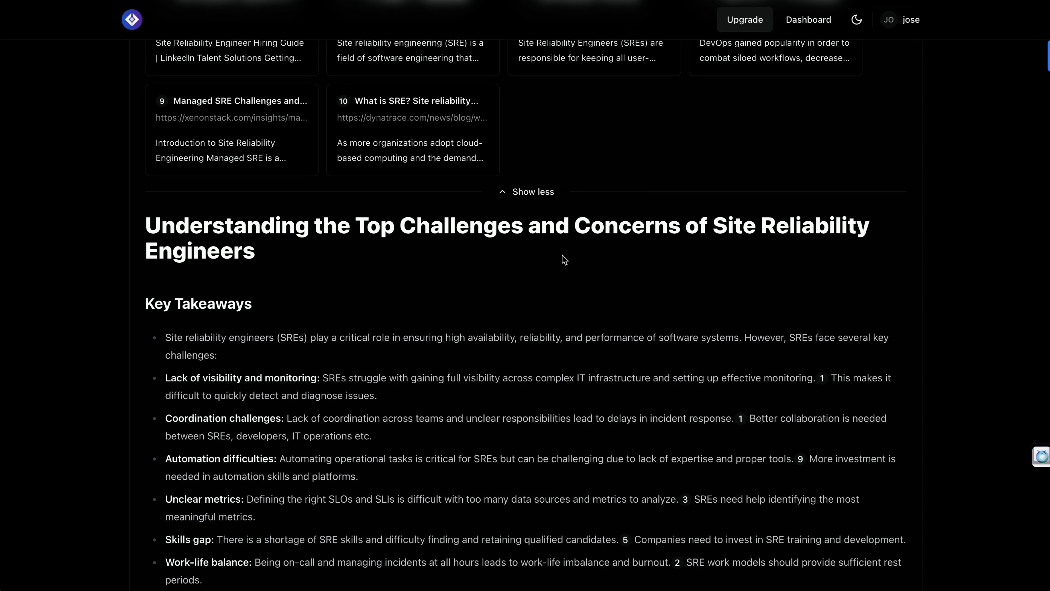
Scroll up past the ten source cards to the internal monologue queries and question title
{"action": "scroll", "coordinate": [562, 254], "scroll_direction": "up", "scroll_amount": 4}
{"action": "scroll", "coordinate": [500, 306], "scroll_direction": "up", "scroll_amount": 1}
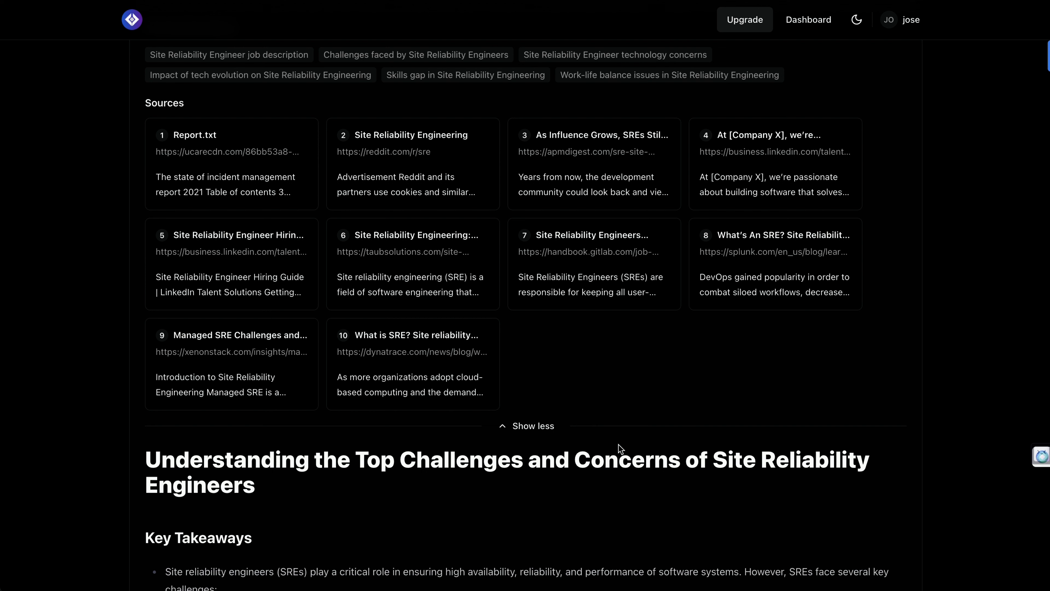
{"action": "scroll", "coordinate": [618, 444], "scroll_direction": "up", "scroll_amount": 5}
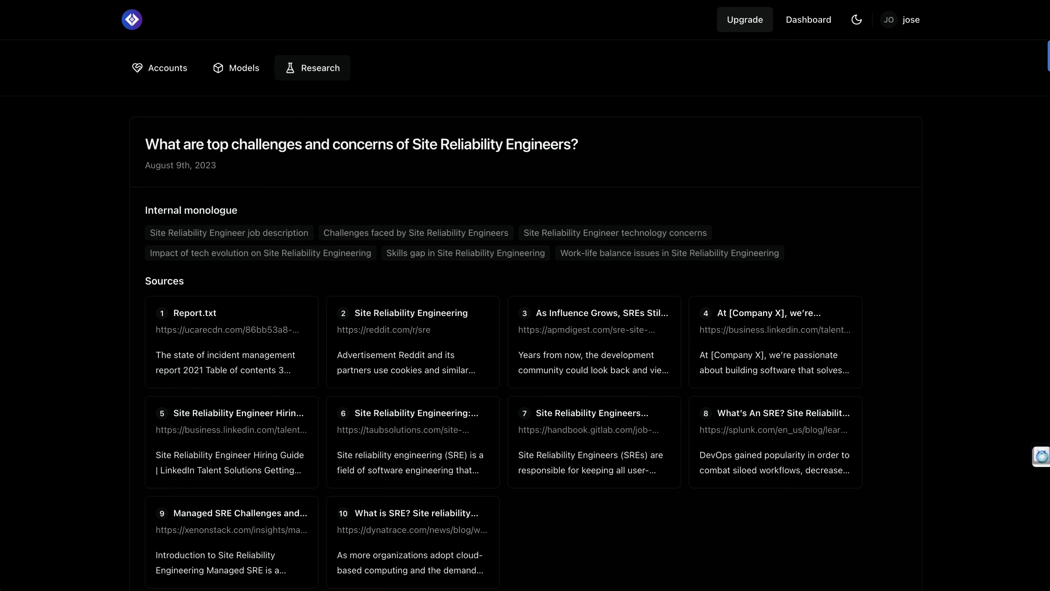
On the Research page, highlight the Ask anything heading and click into the question input
{"action": "scroll", "coordinate": [448, 195], "scroll_direction": "down", "scroll_amount": 3}
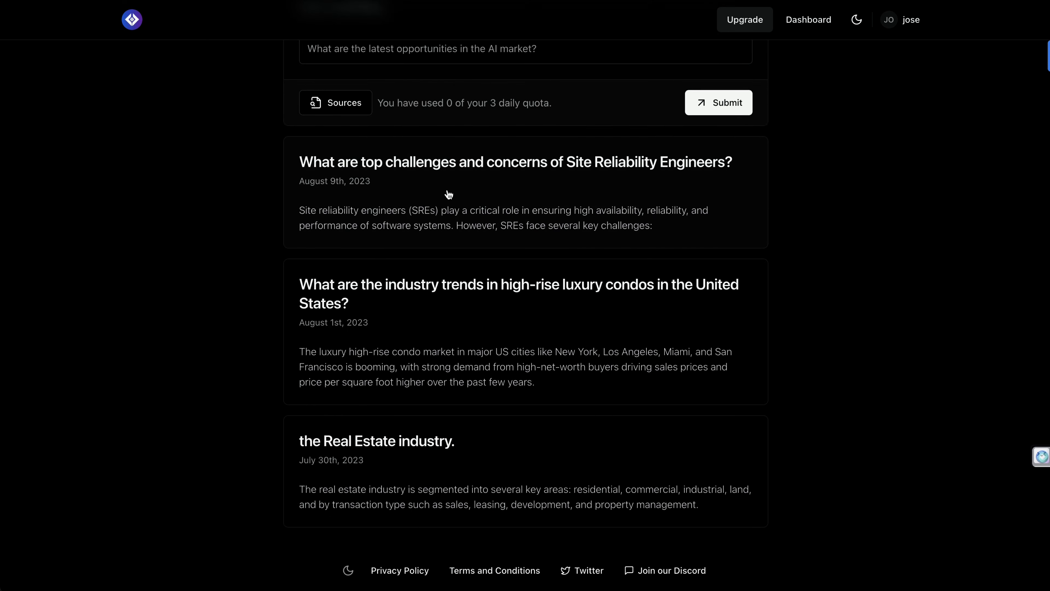
{"action": "scroll", "coordinate": [449, 195], "scroll_direction": "up", "scroll_amount": 2}
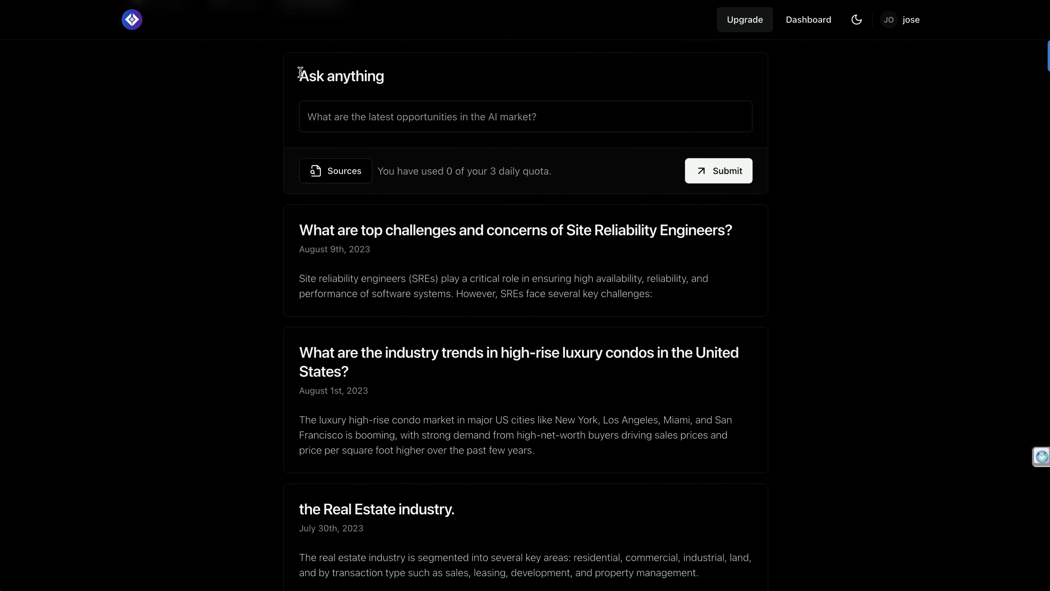
{"action": "left_click_drag", "start_coordinate": [297, 73], "coordinate": [405, 83]}
{"action": "left_click", "coordinate": [398, 109]}
Open the Customize sources dialog from the Sources button under the question input
{"action": "left_click", "coordinate": [369, 169]}
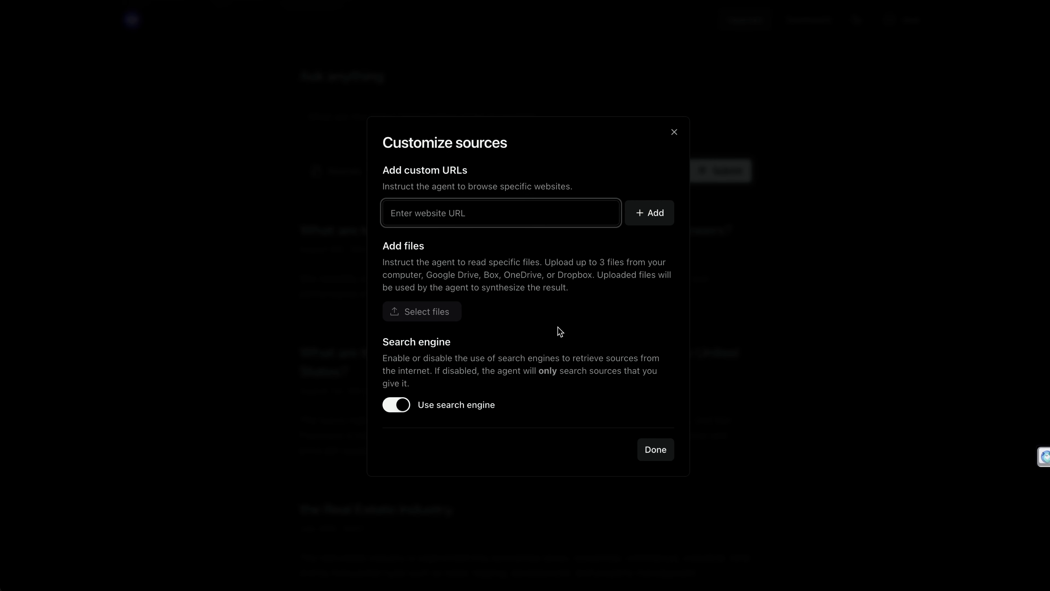
Close Aomni's Customize sources dialog, returning to Perplexity's seven-item SRE challenges answer
{"action": "left_click", "coordinate": [661, 450]}
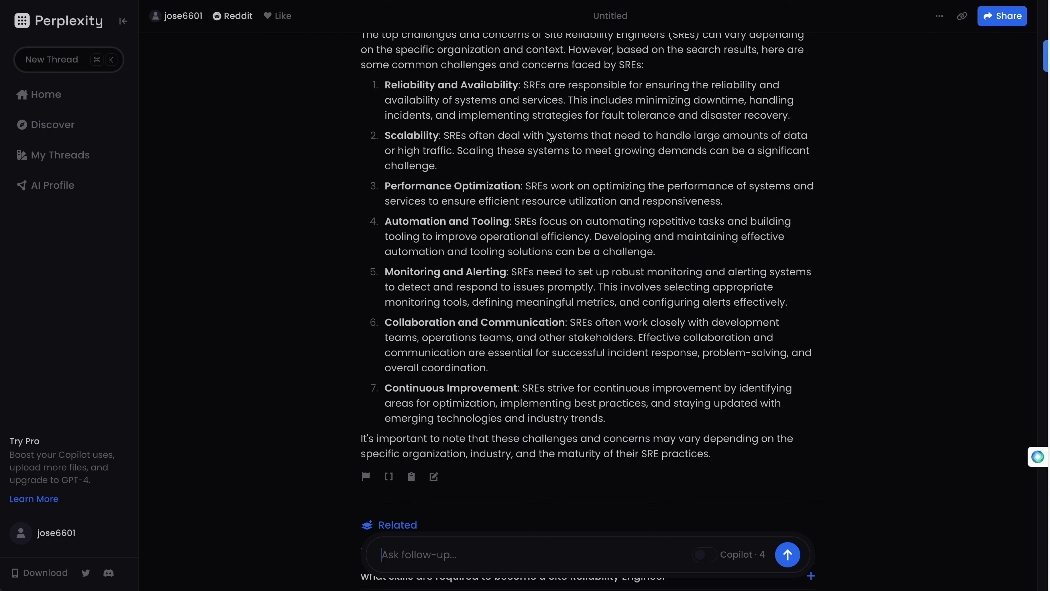